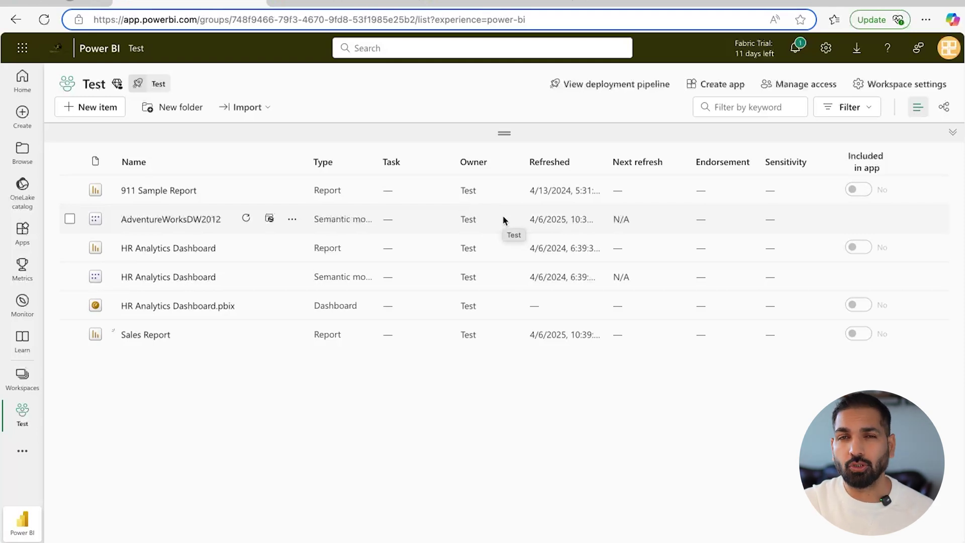
Start a new app from the Test workspace and name it 'Sample Power BI App'
click(721, 90)
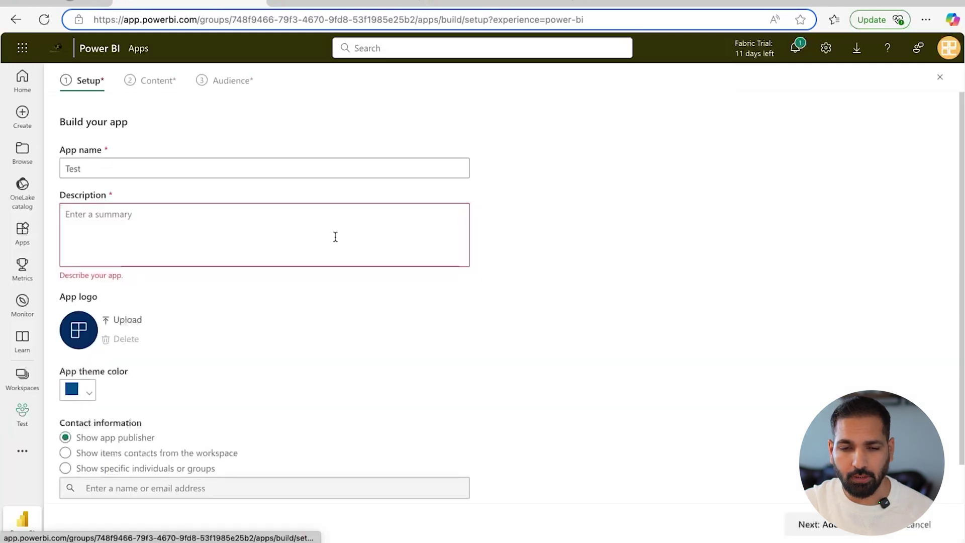
click(22, 187)
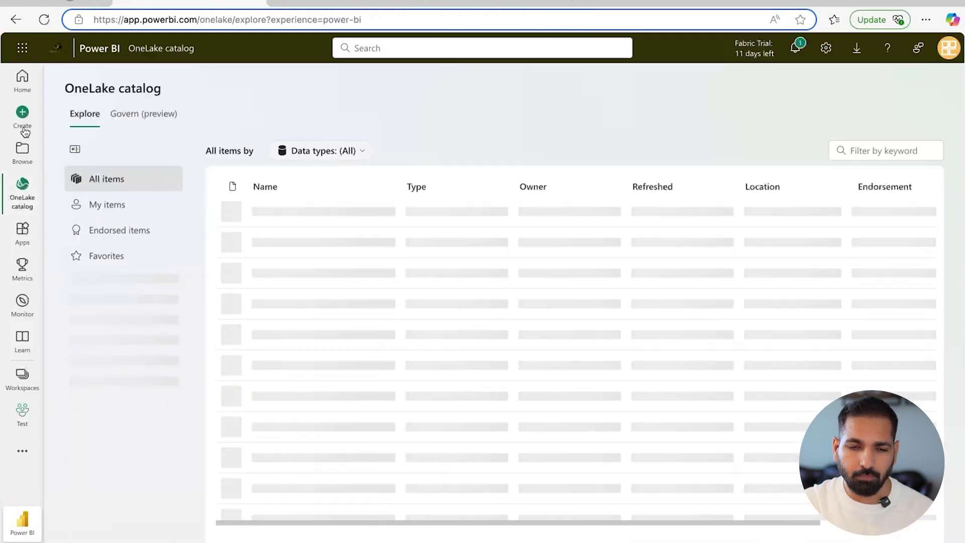
click(22, 409)
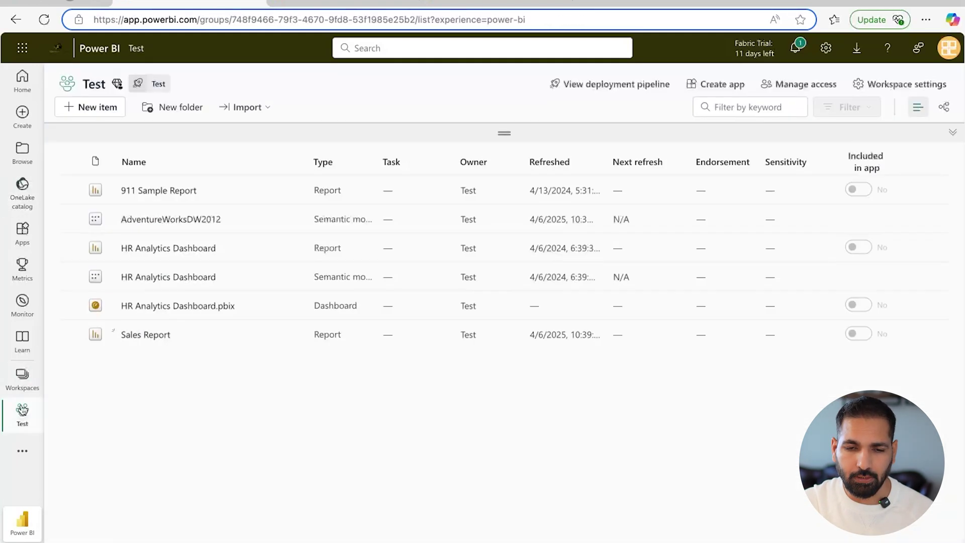
click(704, 83)
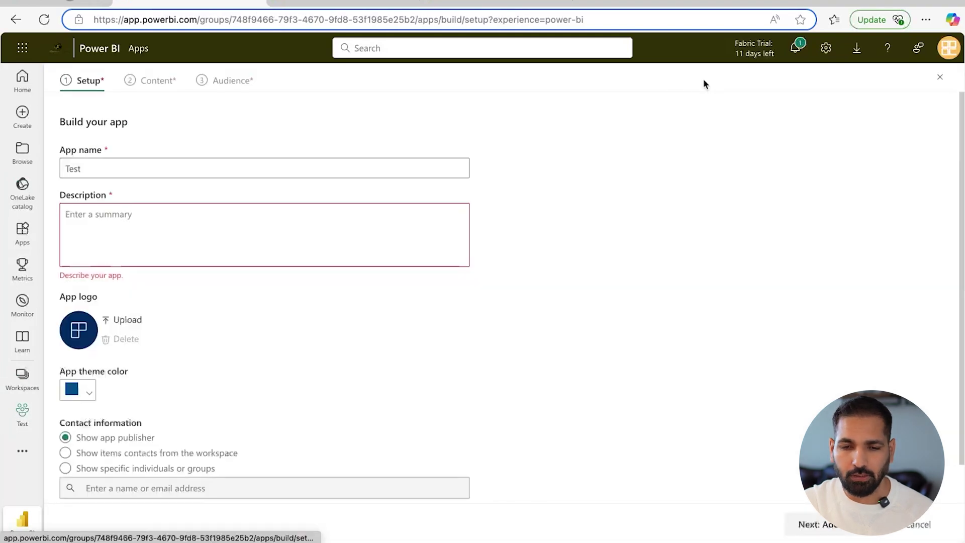
click(181, 167)
drag(181, 167, 44, 168)
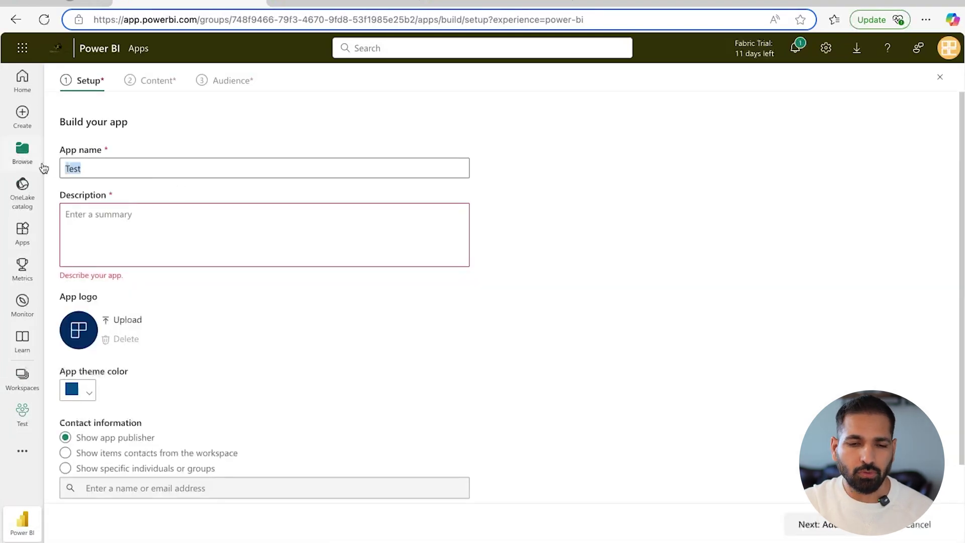
text(Sample Power BI App)
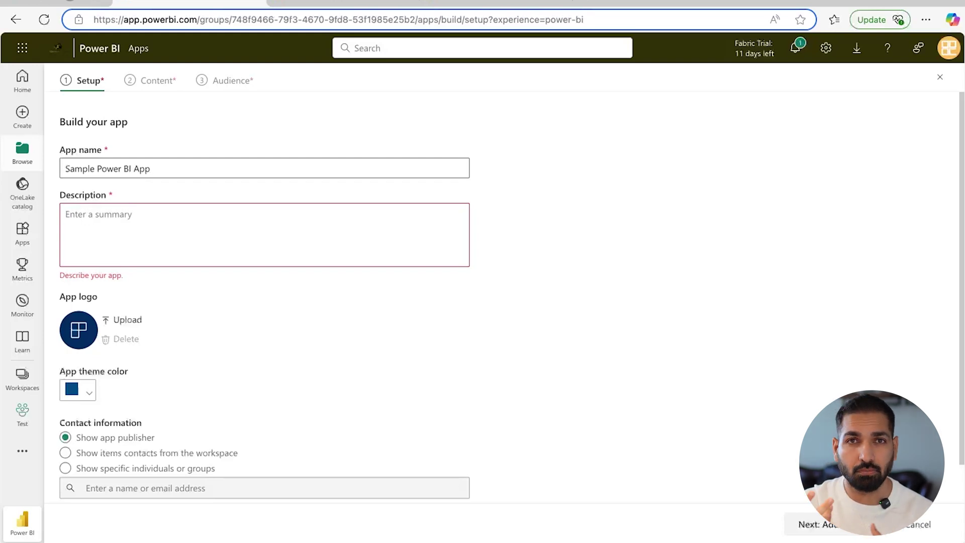
Describe the app as a sample tackling multiple reports with multiple semantic models
click(155, 236)
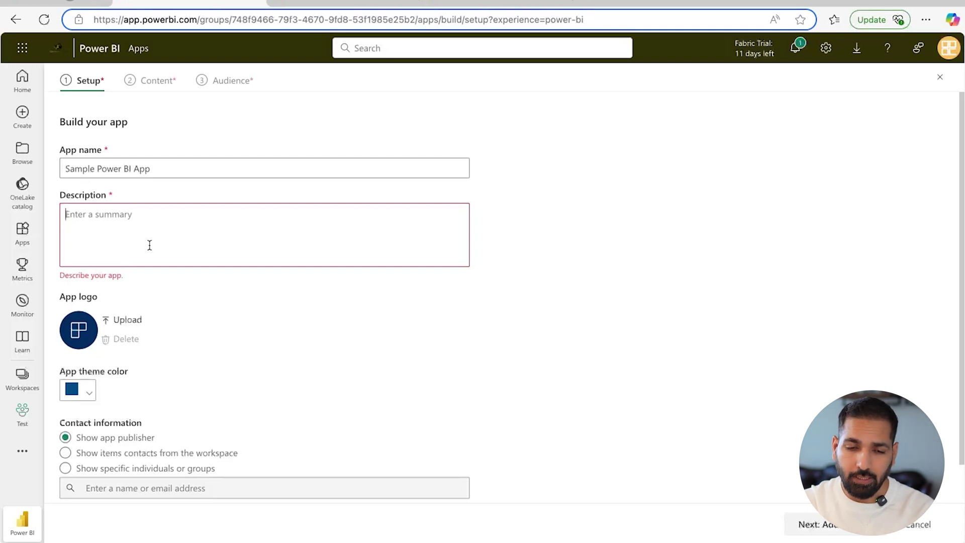
text(This is)
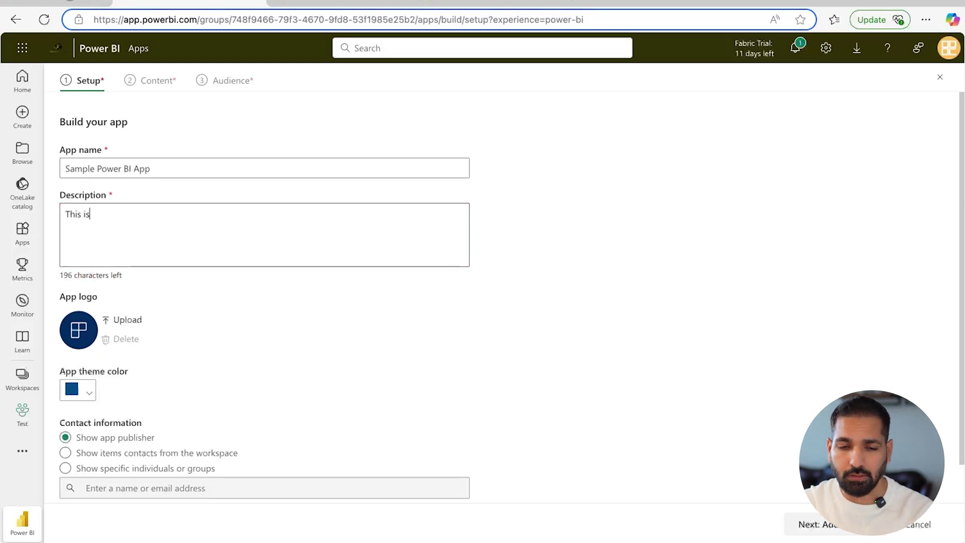
text( the sample ap)
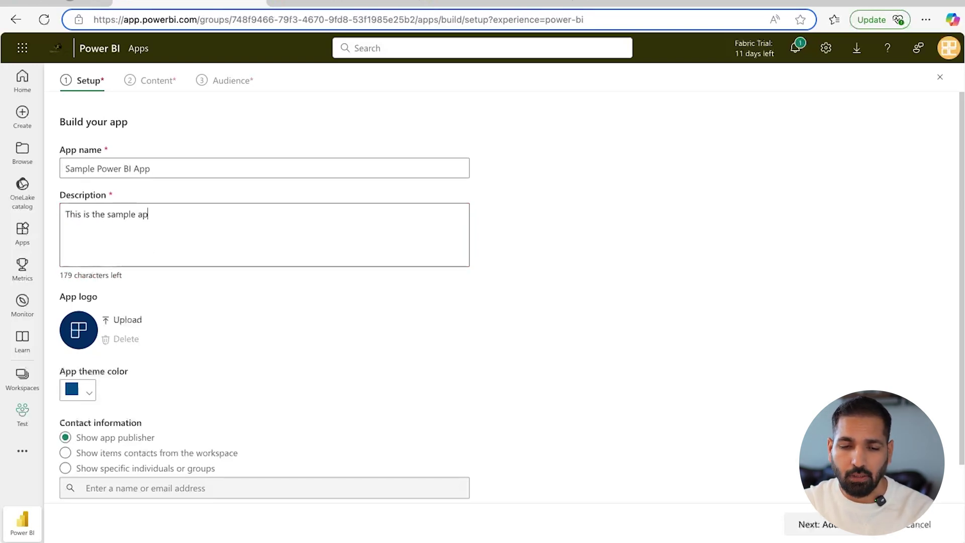
text(p to tacke)
key(BackSpace)
text(le multiple reports in )
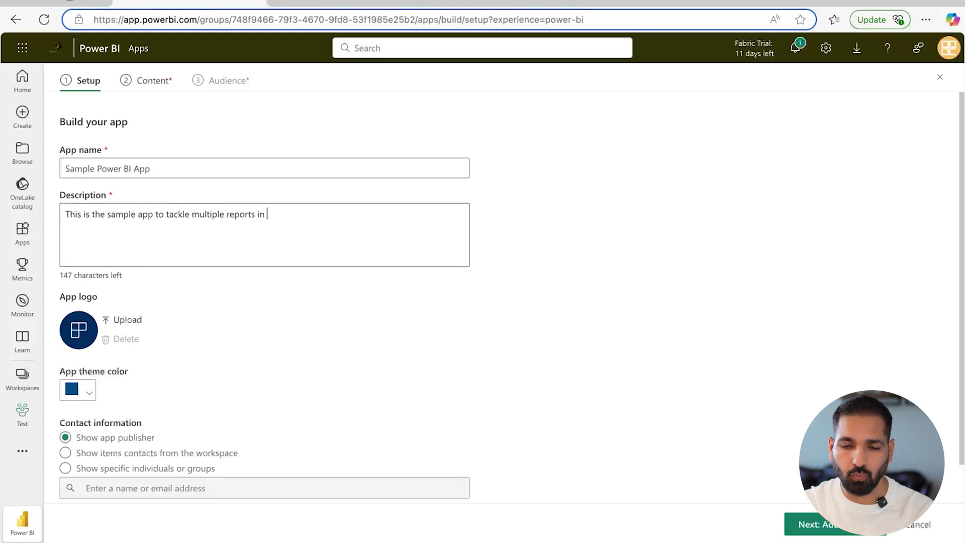
text(one file with mu)
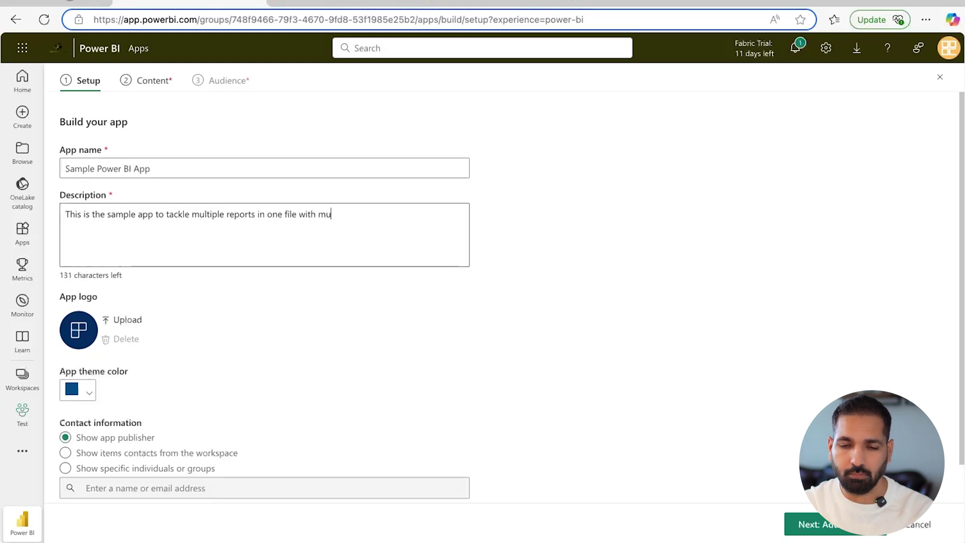
text(ltiple semantic models)
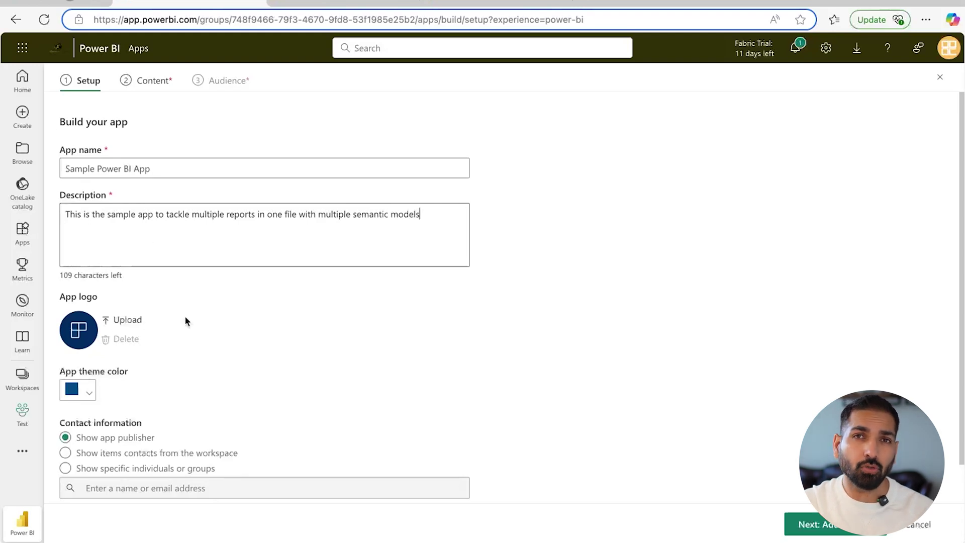
click(122, 320)
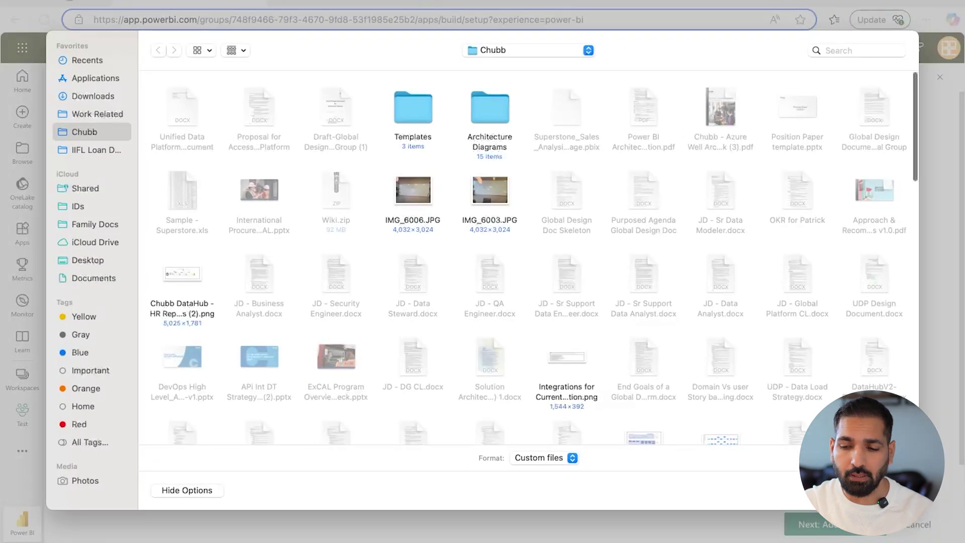
Skip the logo upload and set the app theme colour to dark purple
key(Escape)
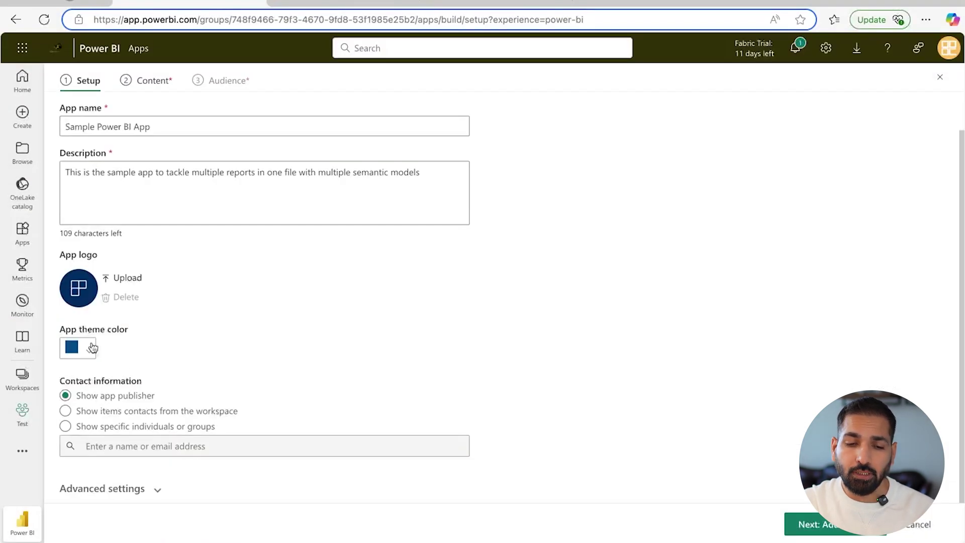
click(93, 348)
click(151, 380)
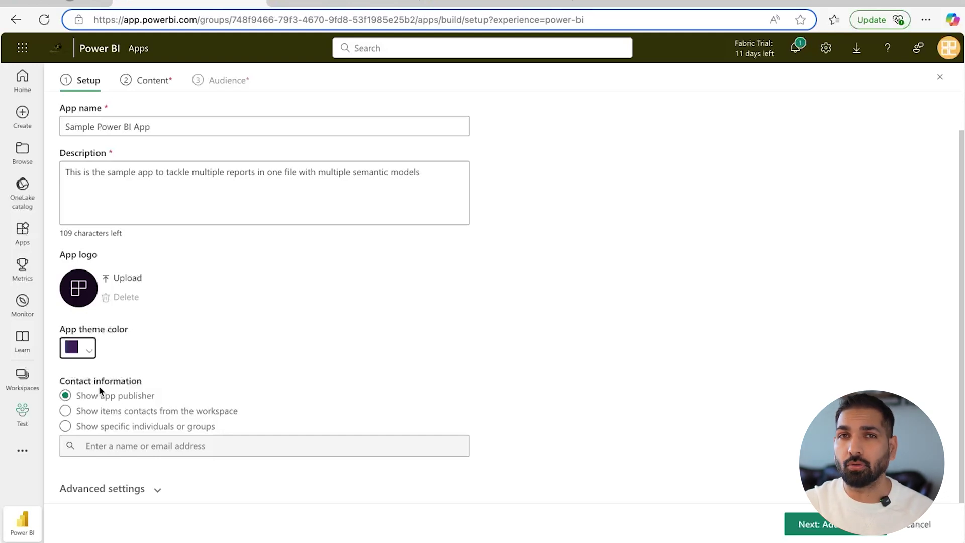
Make the BI Consulting Pro e-mail address the app's specific contact
click(115, 426)
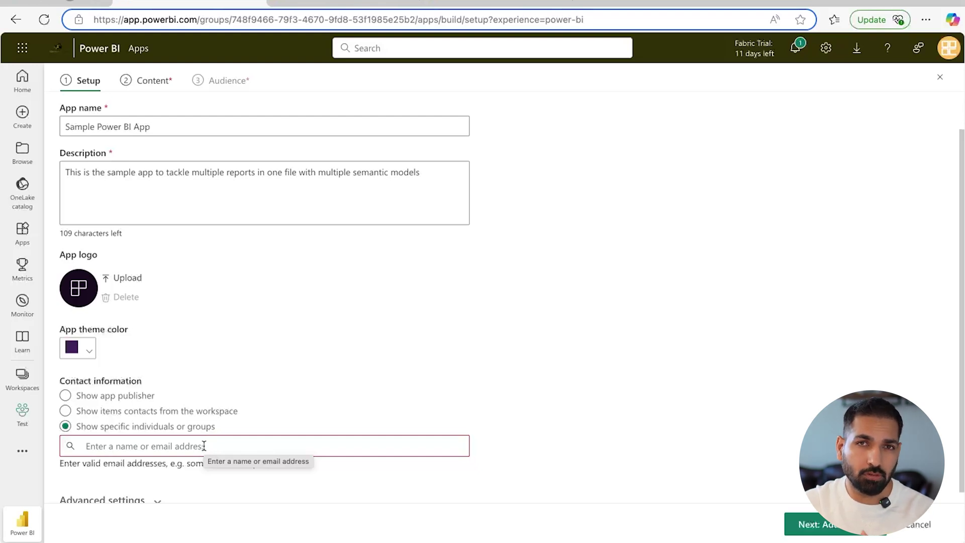
click(204, 446)
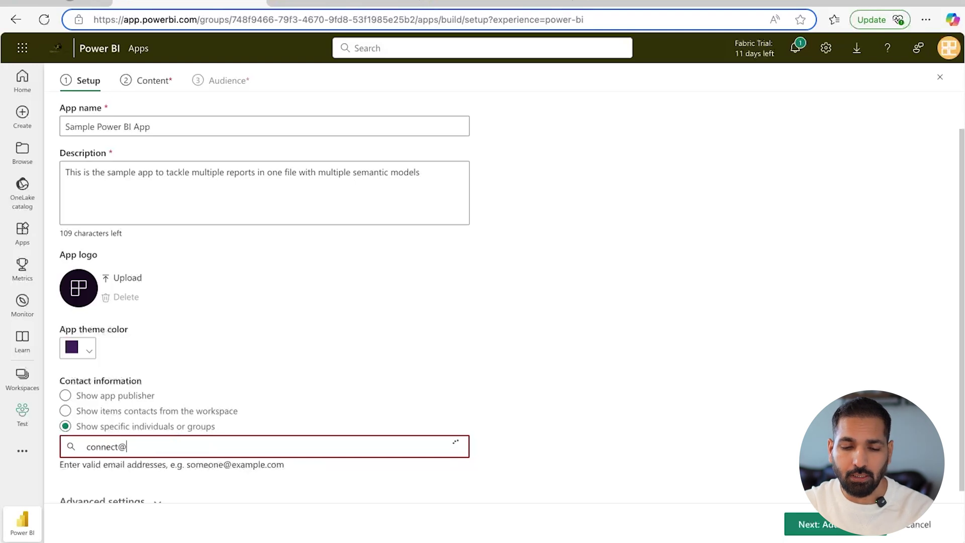
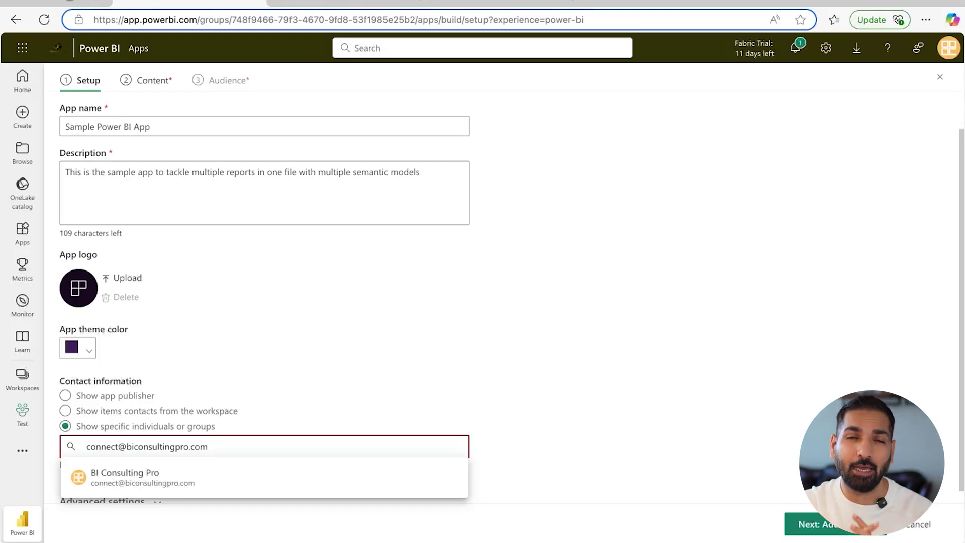
click(187, 475)
click(144, 489)
Collapse the navigation pane by default, allow hidden-content access, and auto-install the app
scroll(141, 489, down, 4)
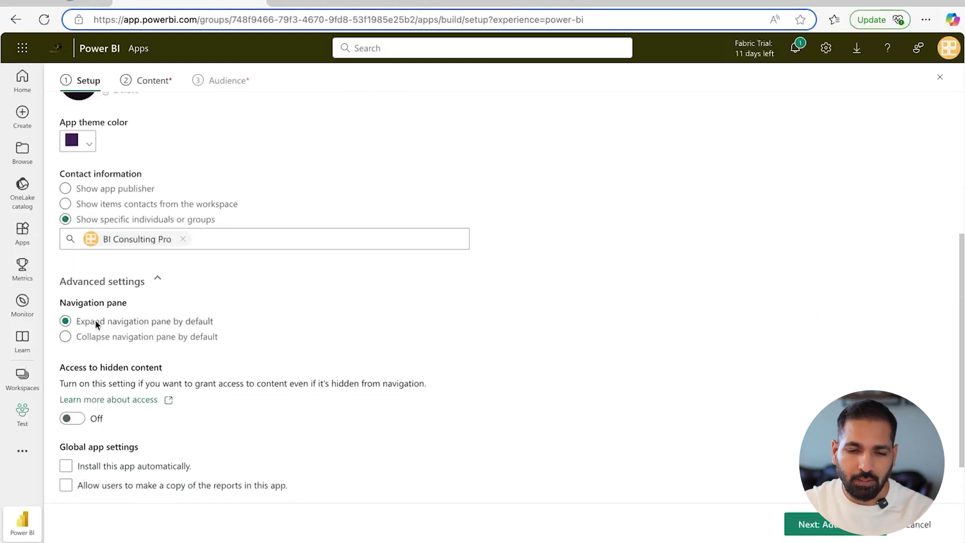
click(166, 337)
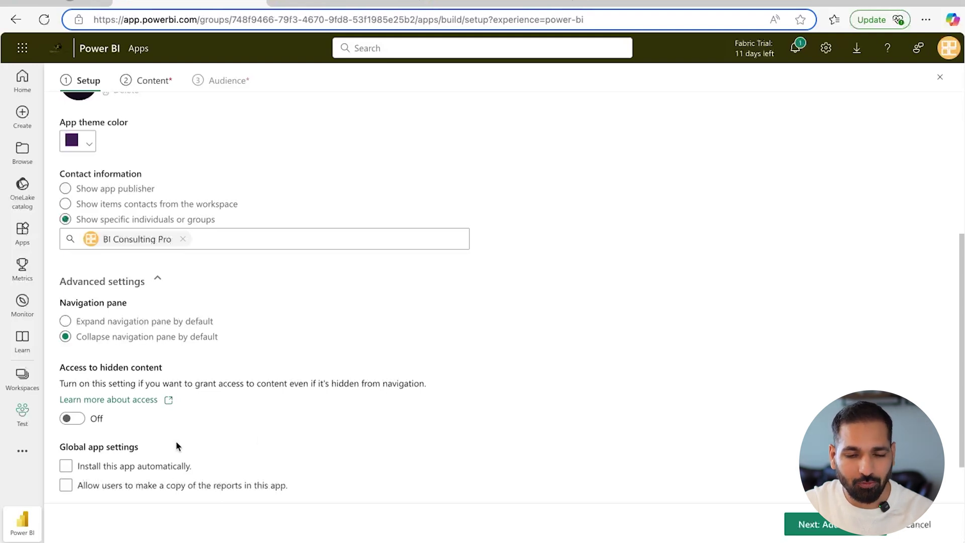
click(81, 423)
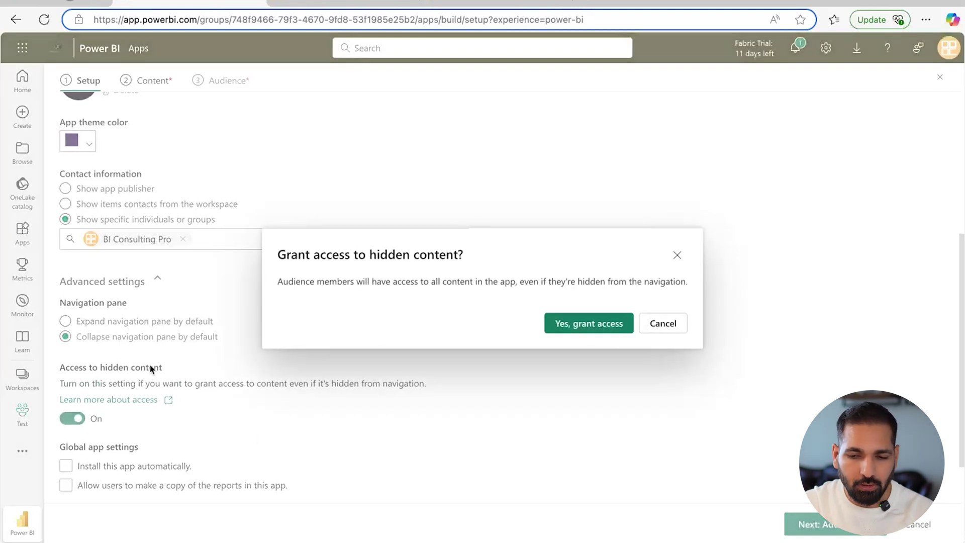
click(612, 325)
scroll(280, 405, down, 1)
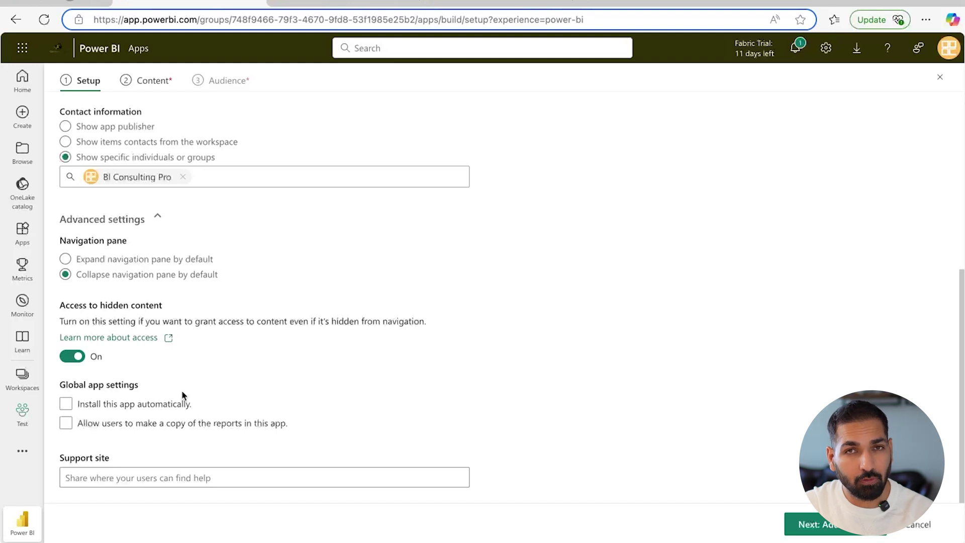
click(65, 404)
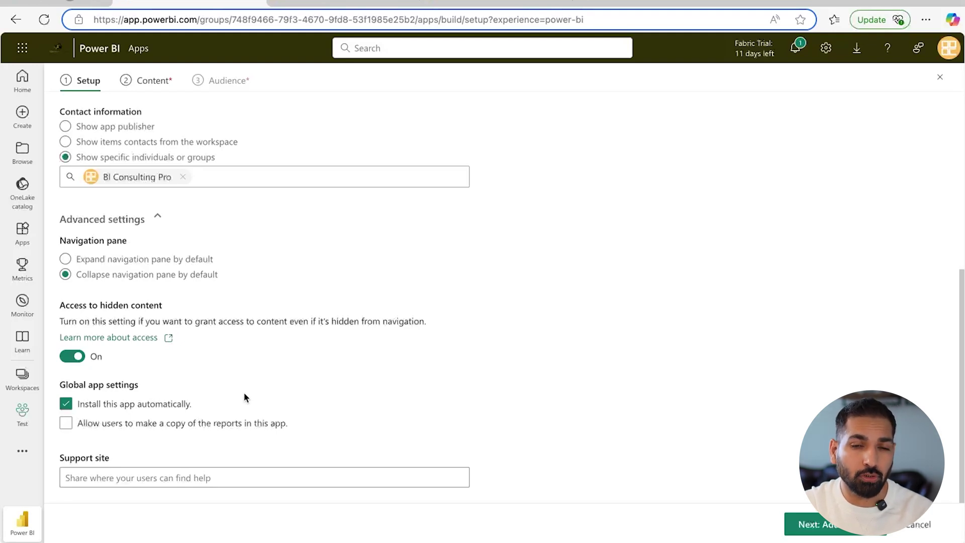
click(123, 476)
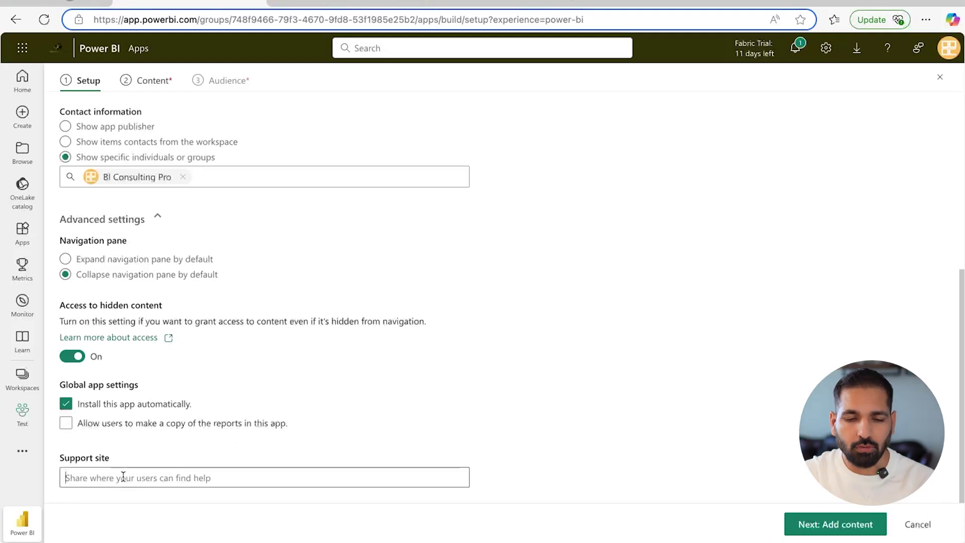
text(www.biconsultingpro.com)
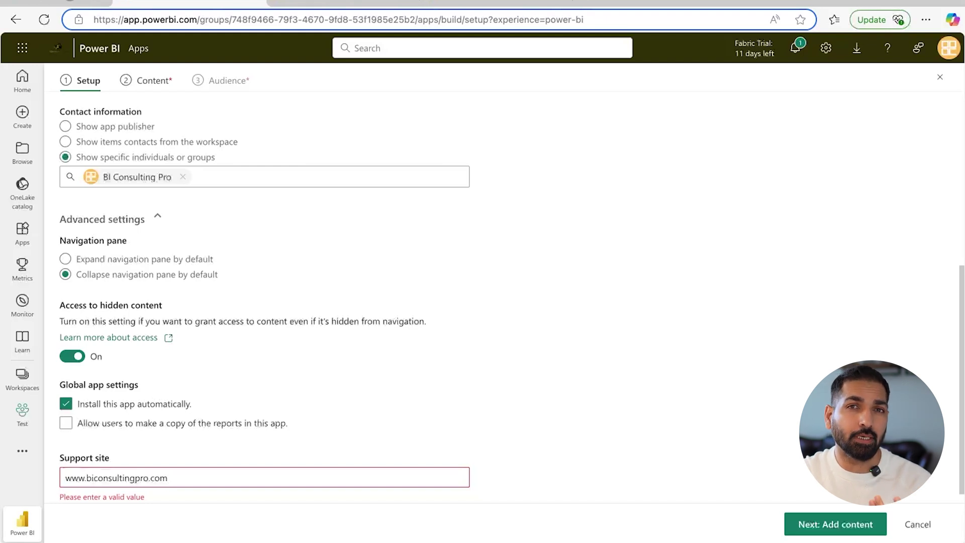
scroll(340, 443, down, 1)
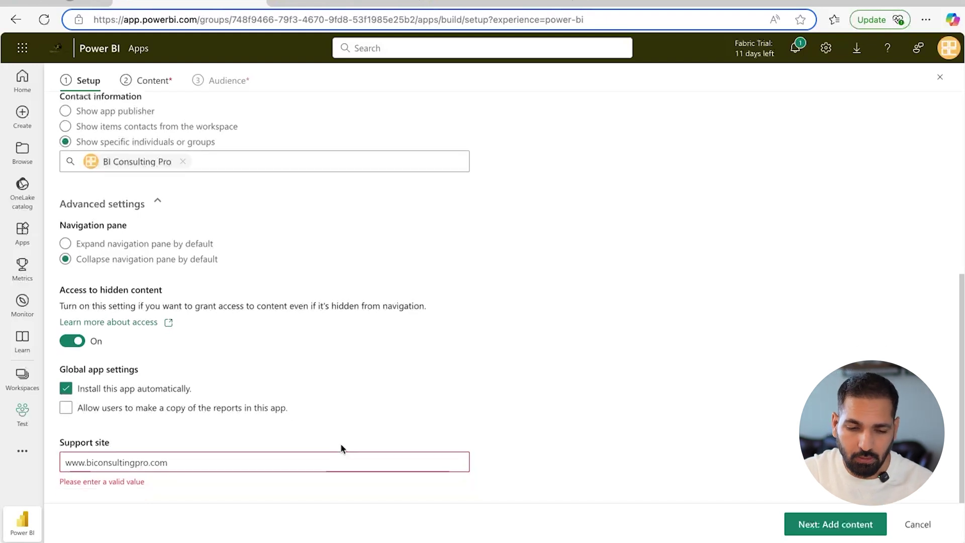
click(64, 461)
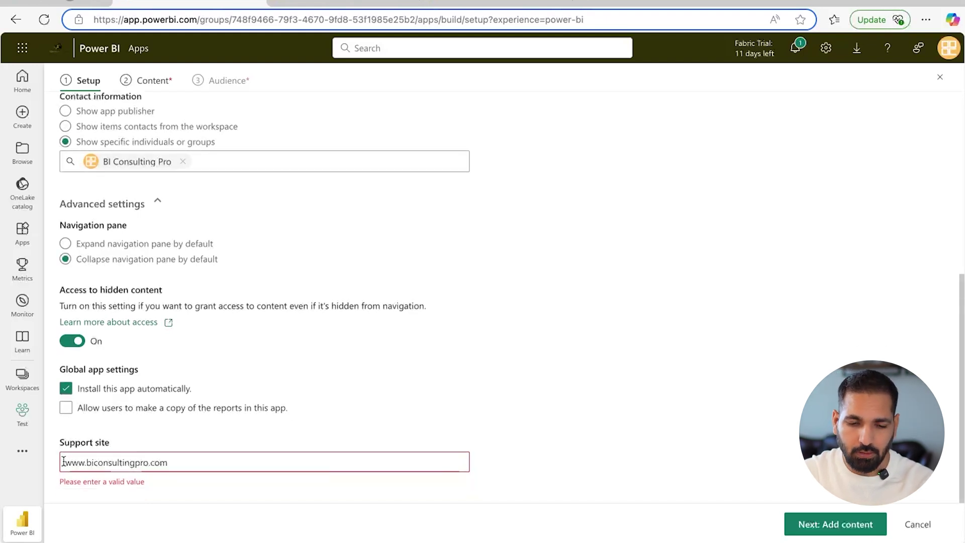
text(https://)
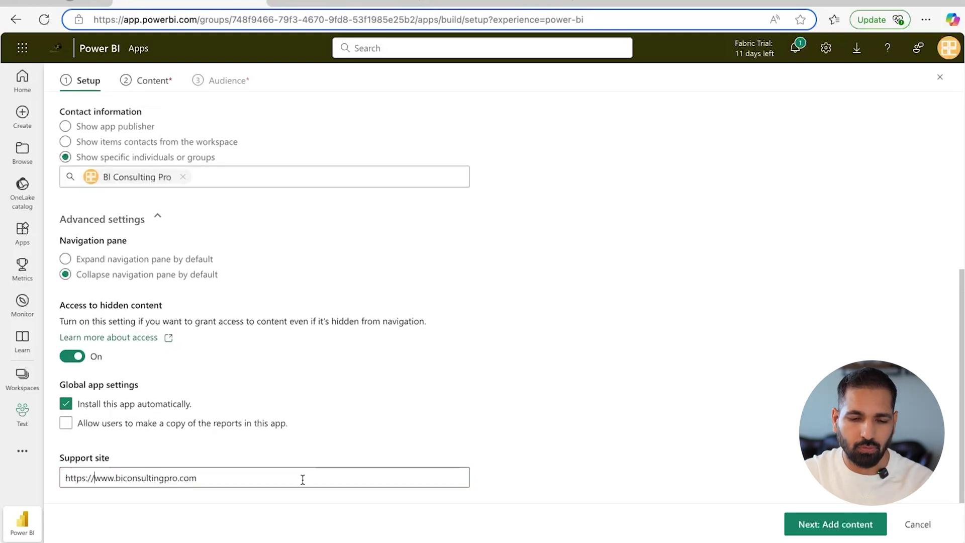
click(814, 518)
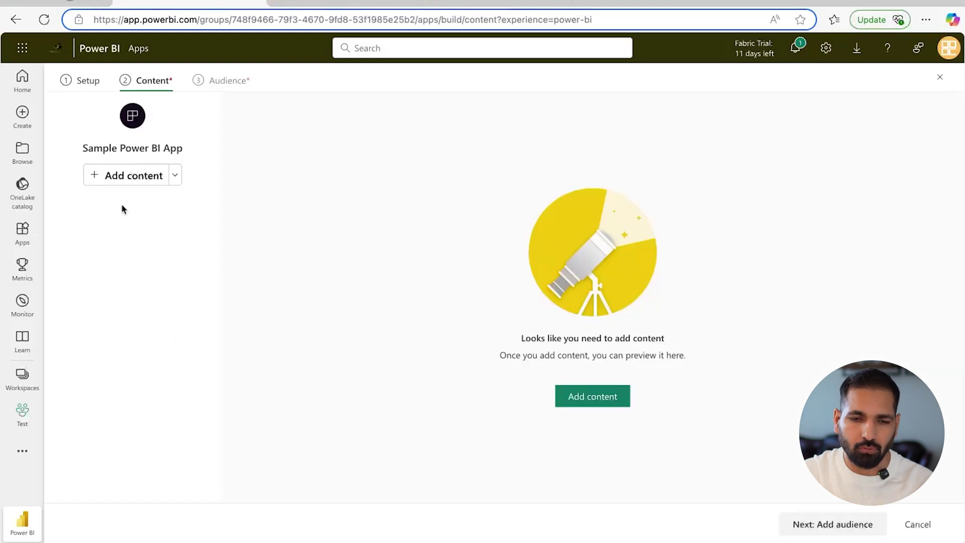
Add 911 Sample Report, HR Analytics Dashboard and Sales Report, with Sales Report moved first
click(132, 179)
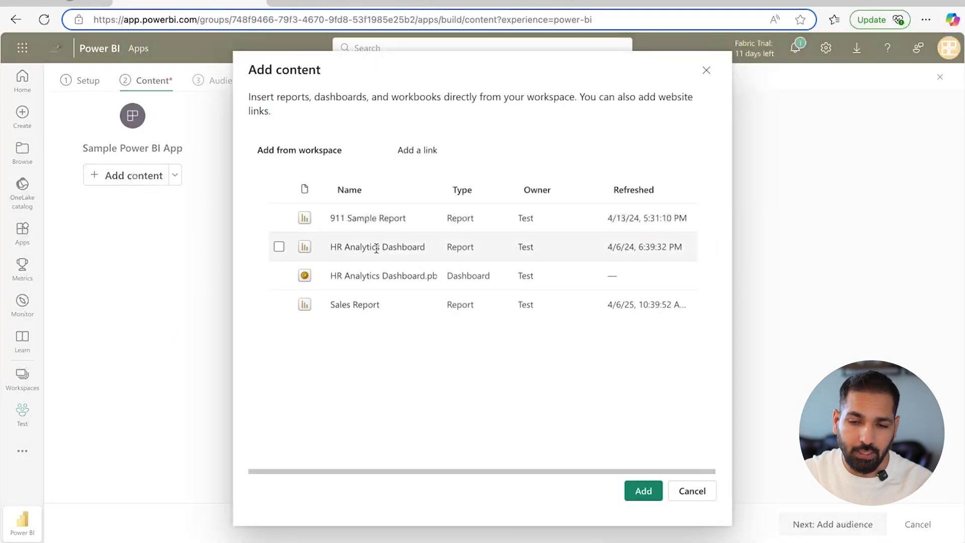
click(277, 219)
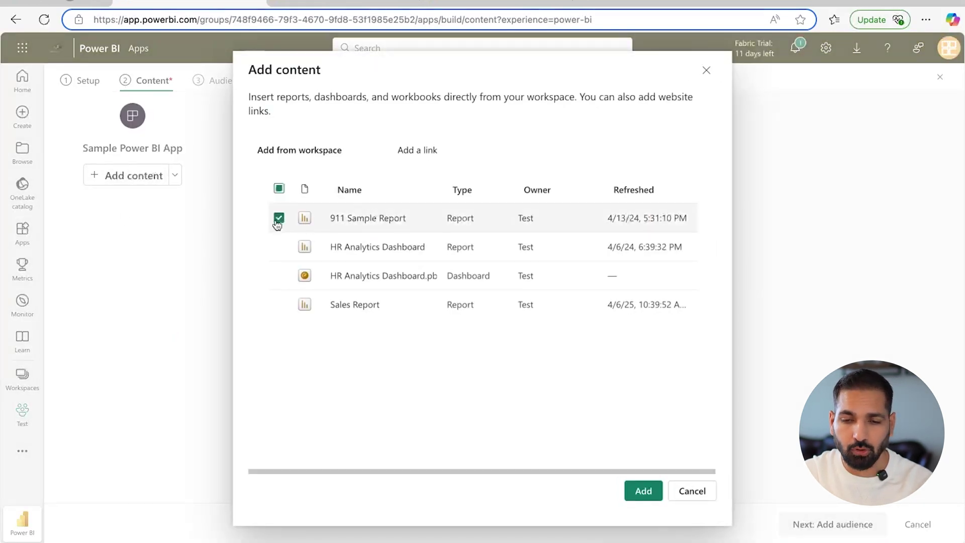
click(279, 247)
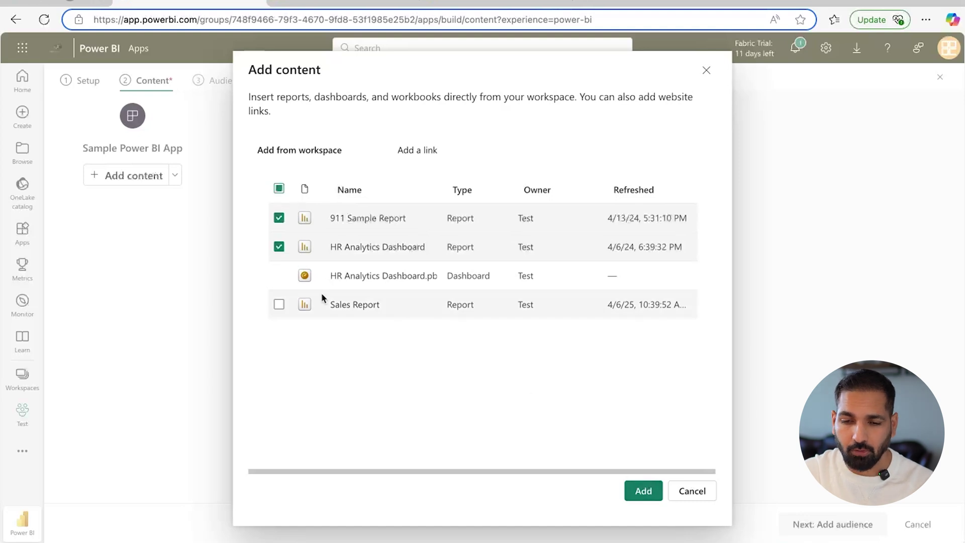
click(279, 304)
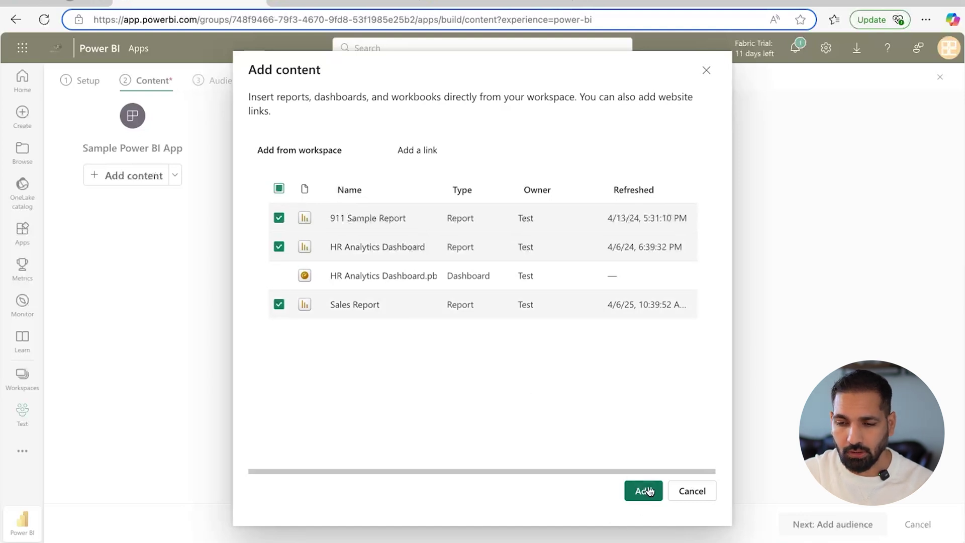
click(645, 490)
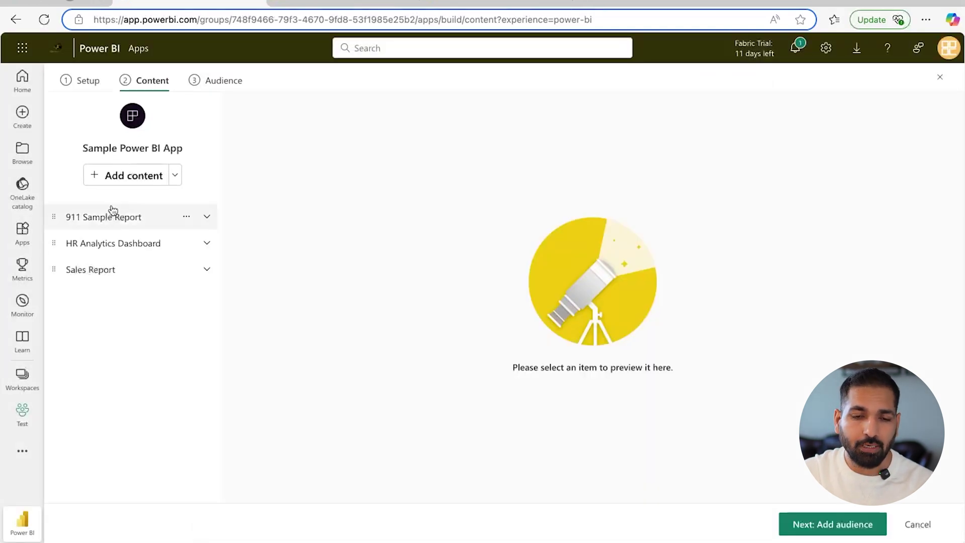
drag(53, 269, 59, 285)
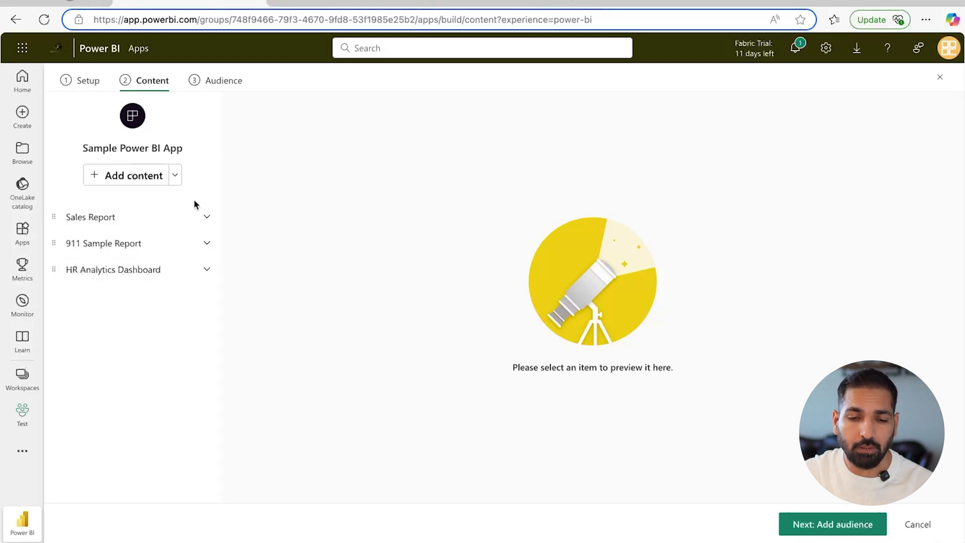
click(173, 175)
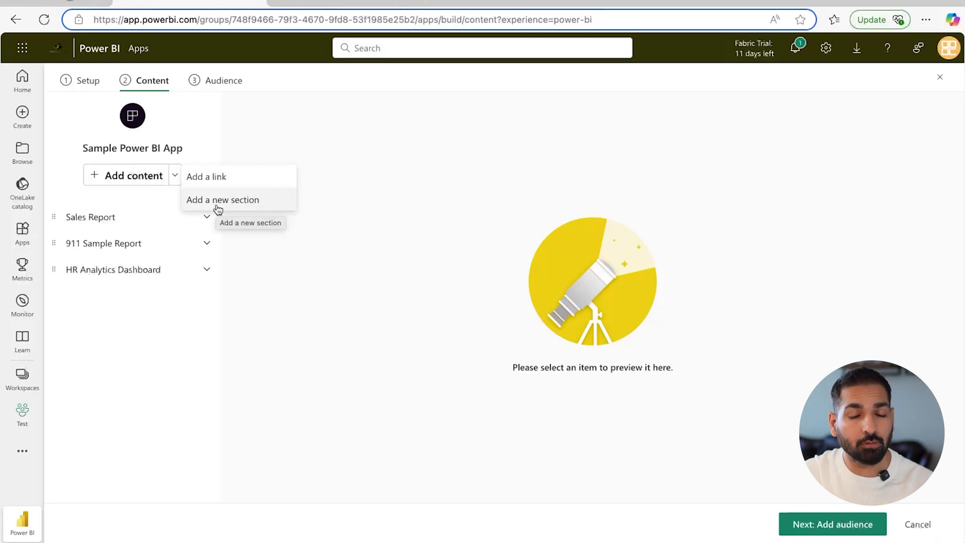
Add a new app section named Sales
click(217, 200)
click(92, 217)
key(ctrl+a)
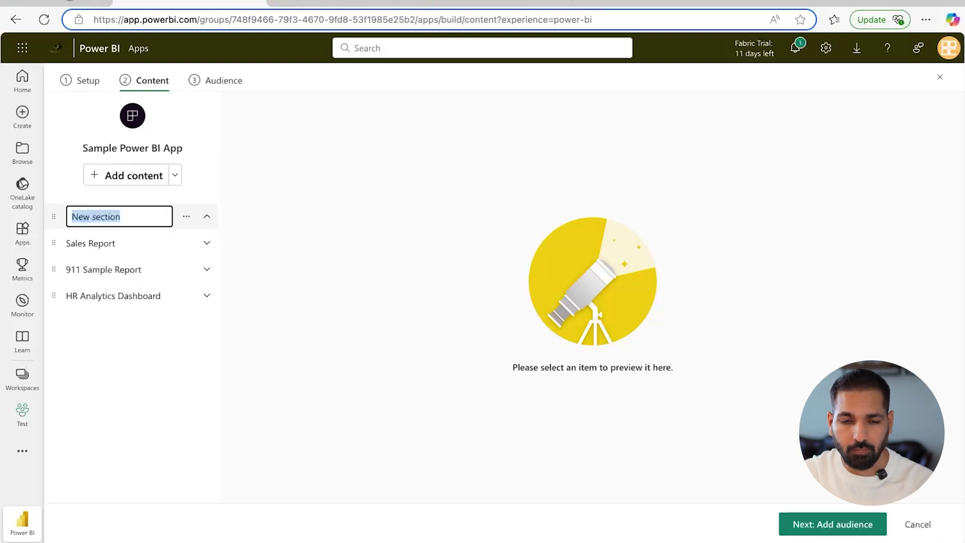
text(SaLELE)
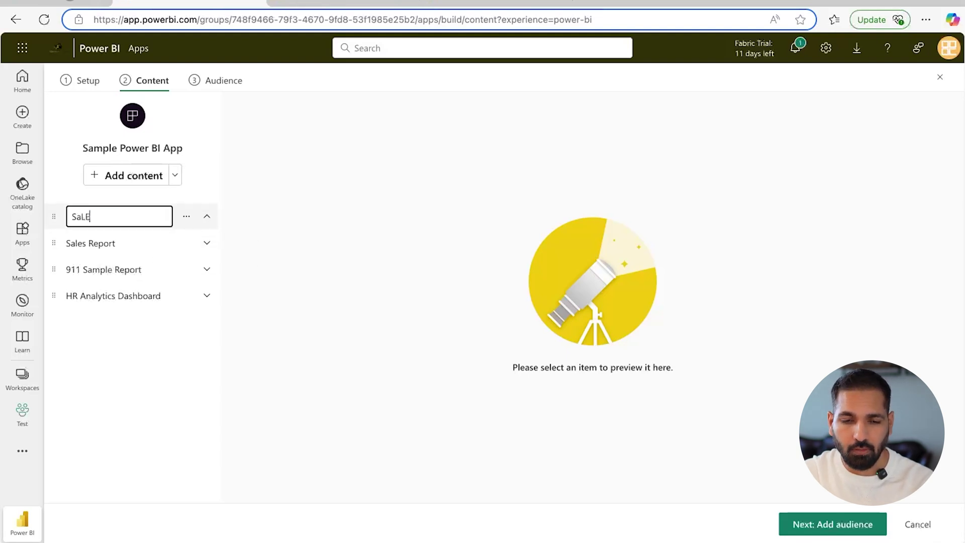
text(les)
key(Return)
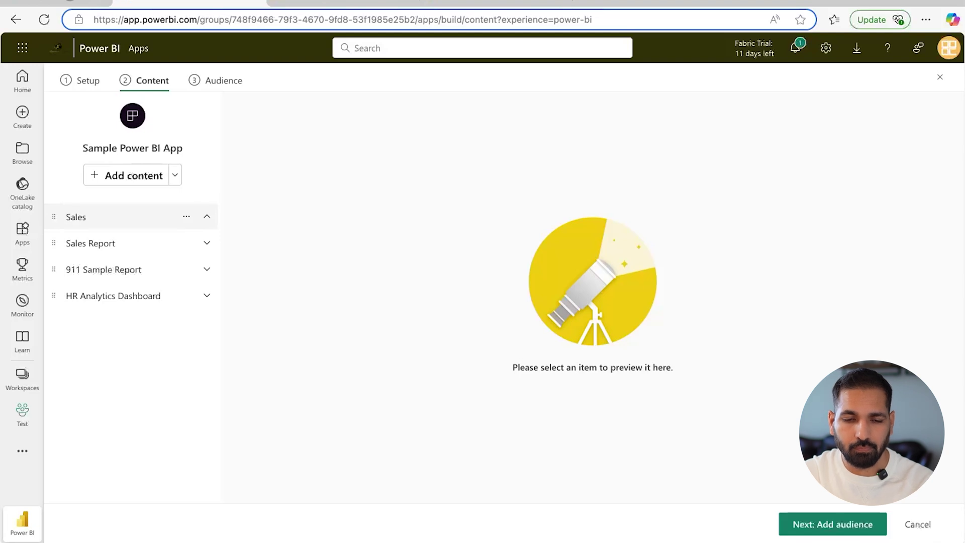
click(176, 176)
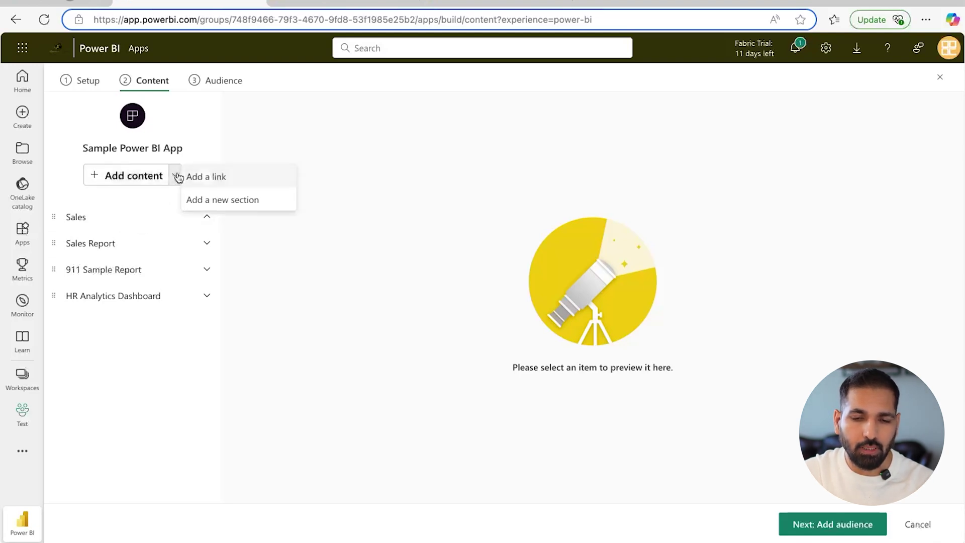
click(207, 186)
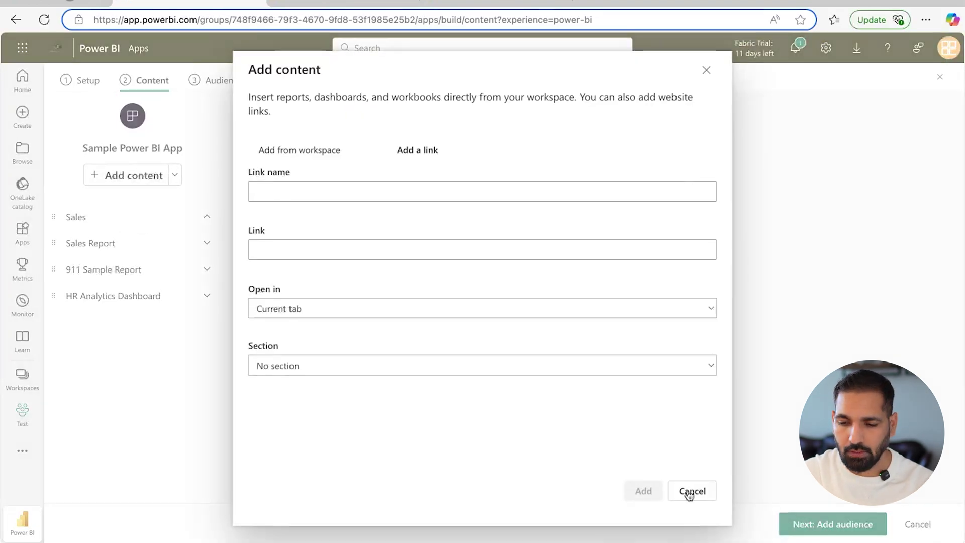
click(691, 491)
Add a second section named Others and try dragging Sales Report into Sales
click(175, 175)
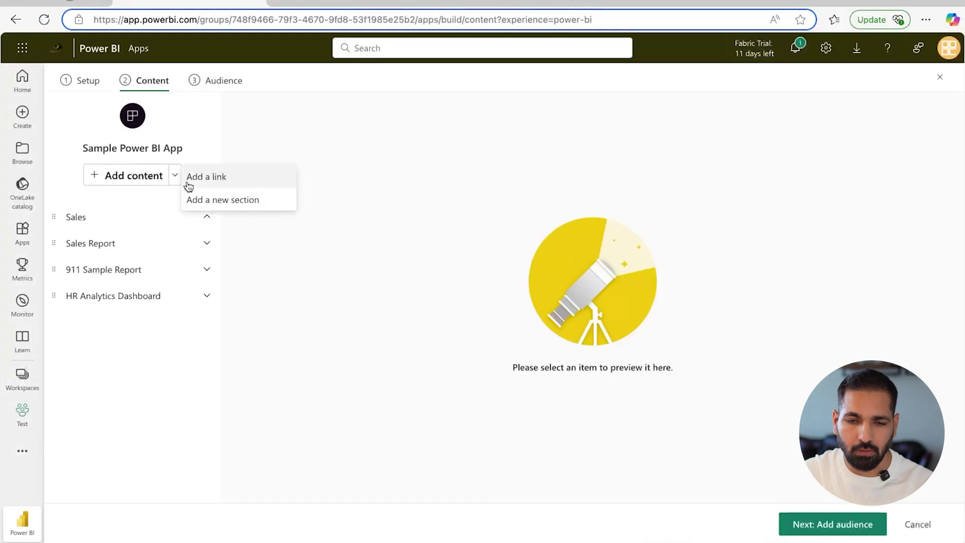
click(226, 200)
click(74, 216)
key(ctrl+a)
text(Others)
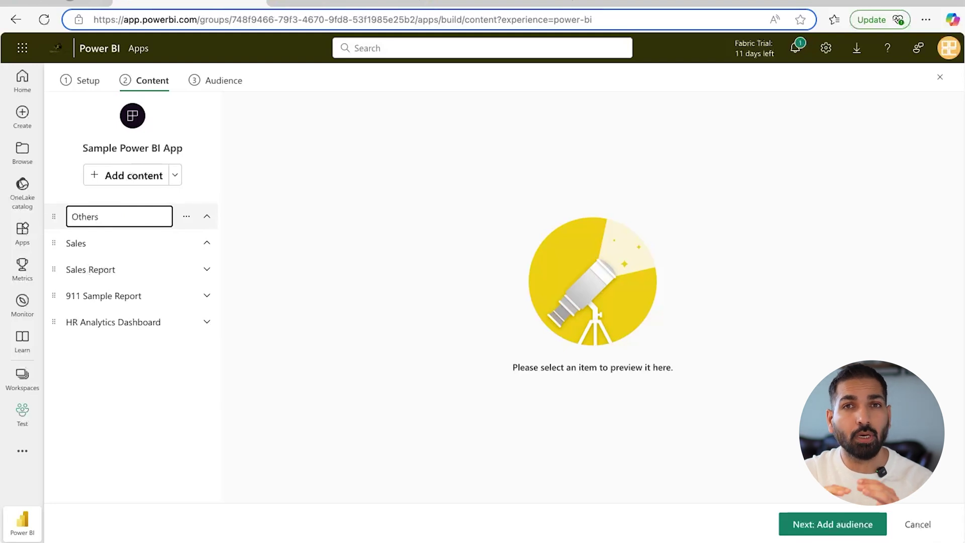
click(261, 212)
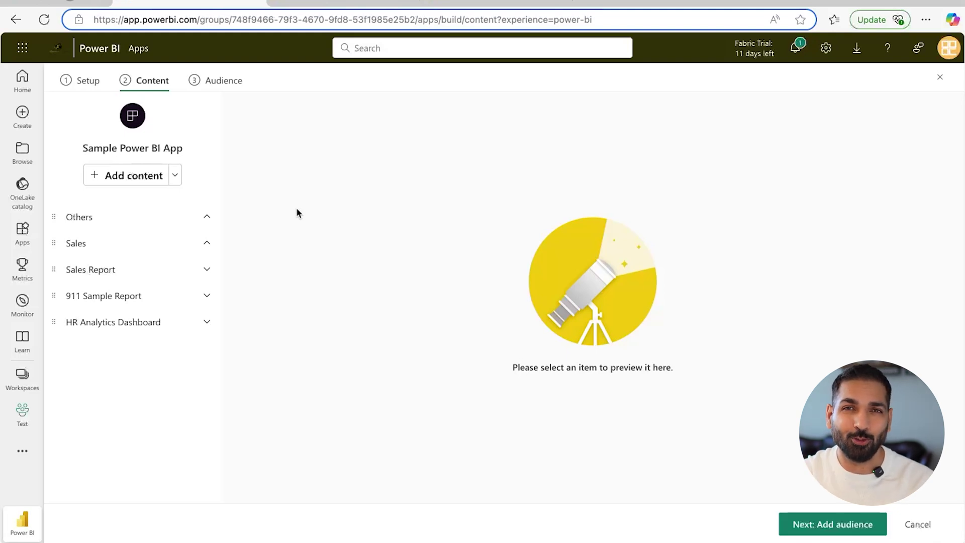
click(207, 243)
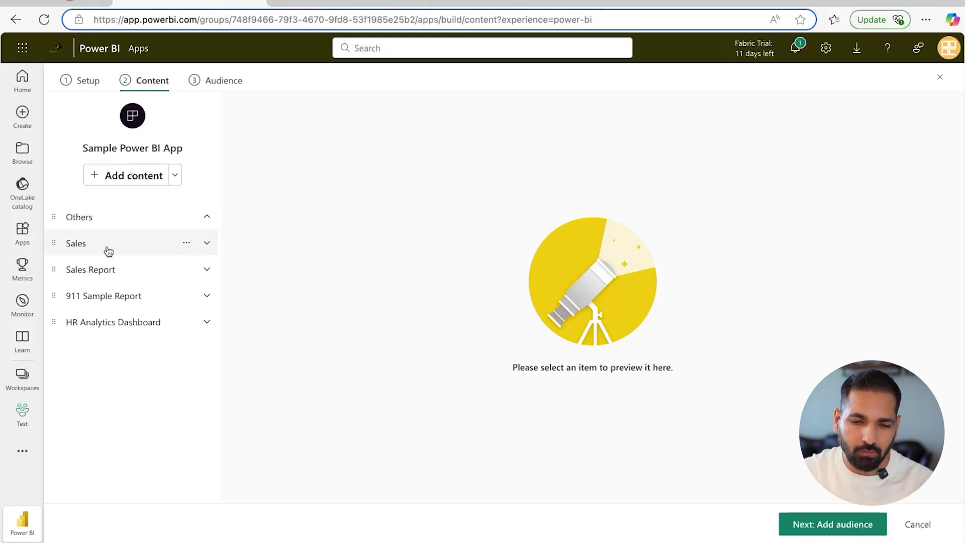
drag(57, 271, 67, 254)
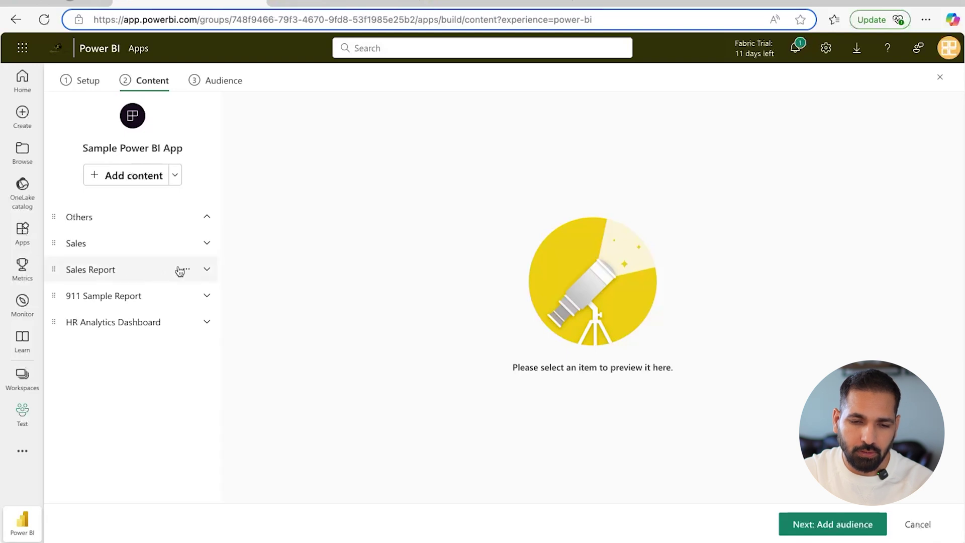
drag(130, 273, 157, 254)
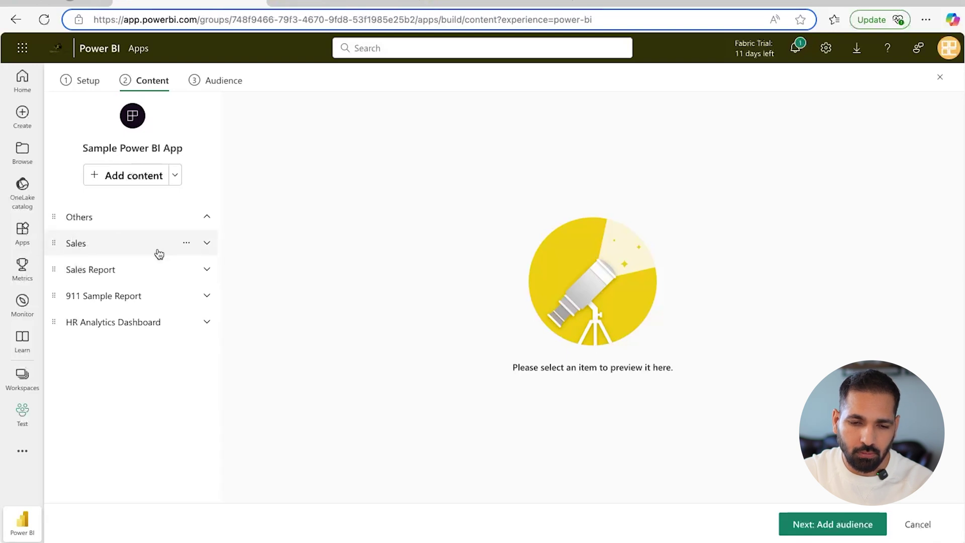
Move Sales Report into Sales, and 911 Sample Report and HR Analytics Dashboard into Others
click(187, 271)
mouse_move(270, 365)
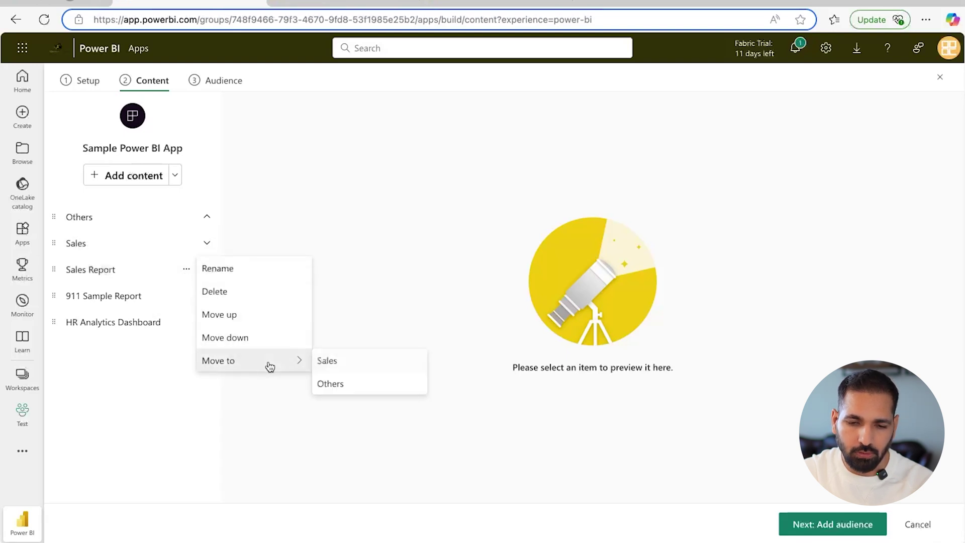
click(328, 361)
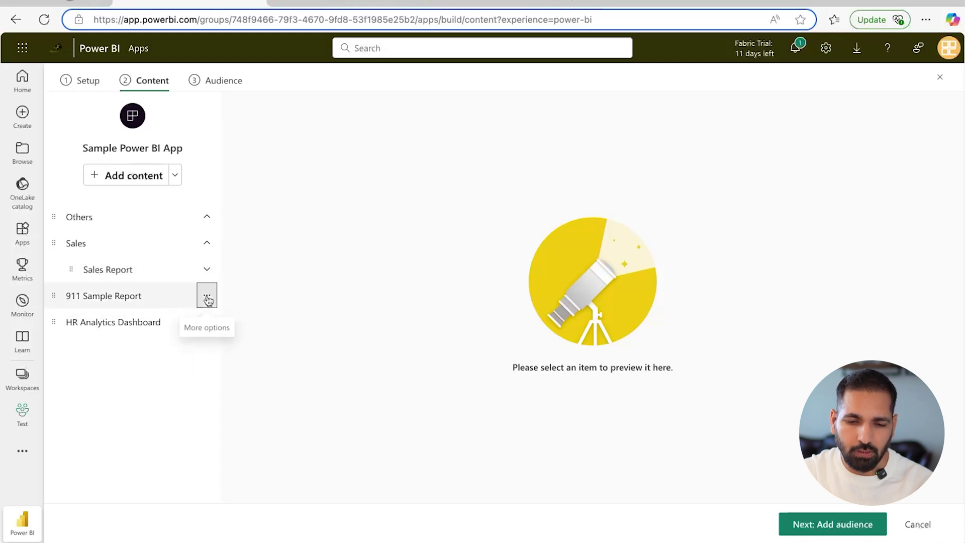
click(206, 296)
mouse_move(297, 388)
click(372, 411)
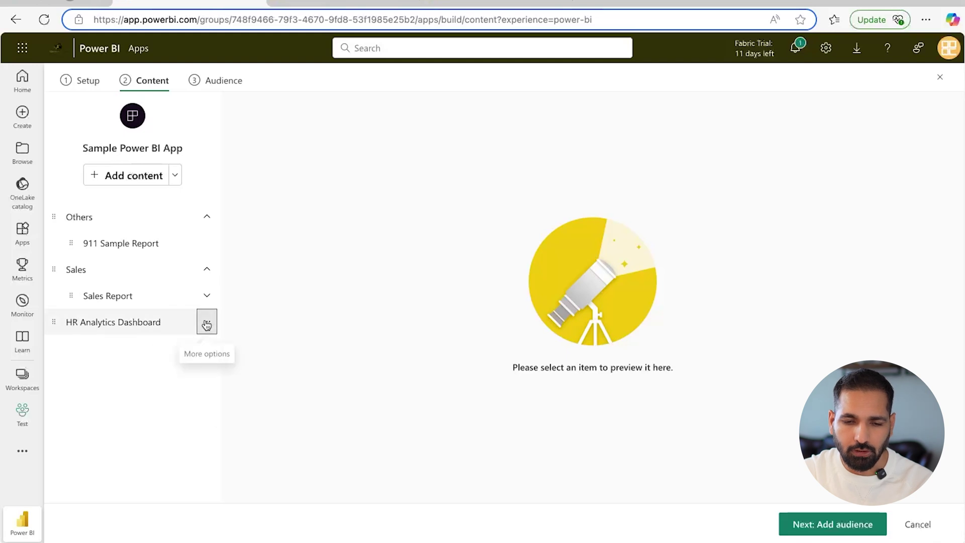
click(206, 323)
mouse_move(298, 417)
click(370, 438)
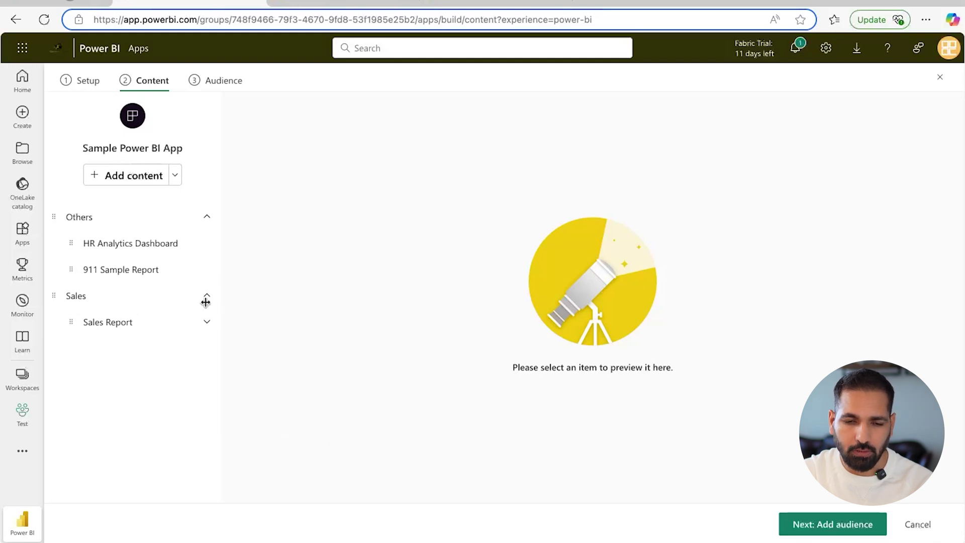
Place the Sales section above Others and collapse Others
drag(54, 296, 56, 215)
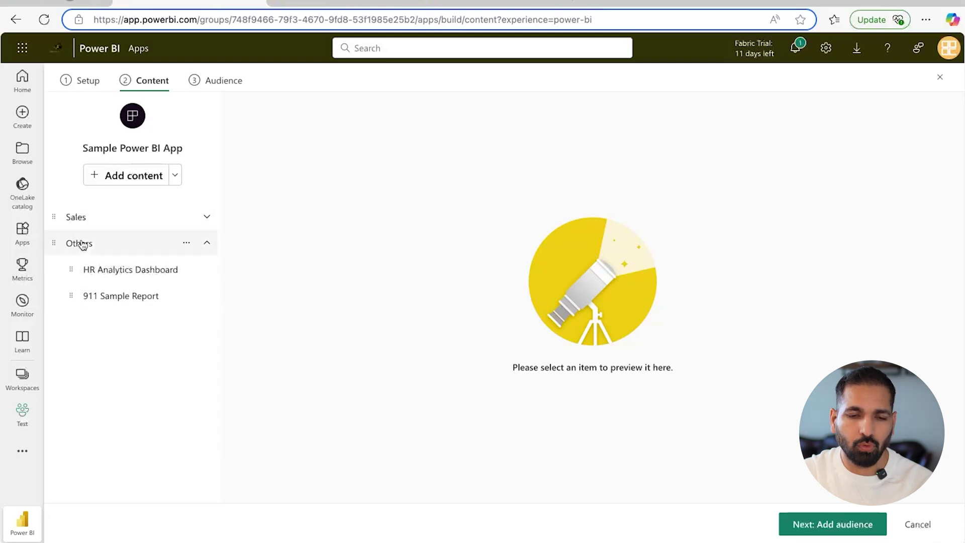
click(208, 245)
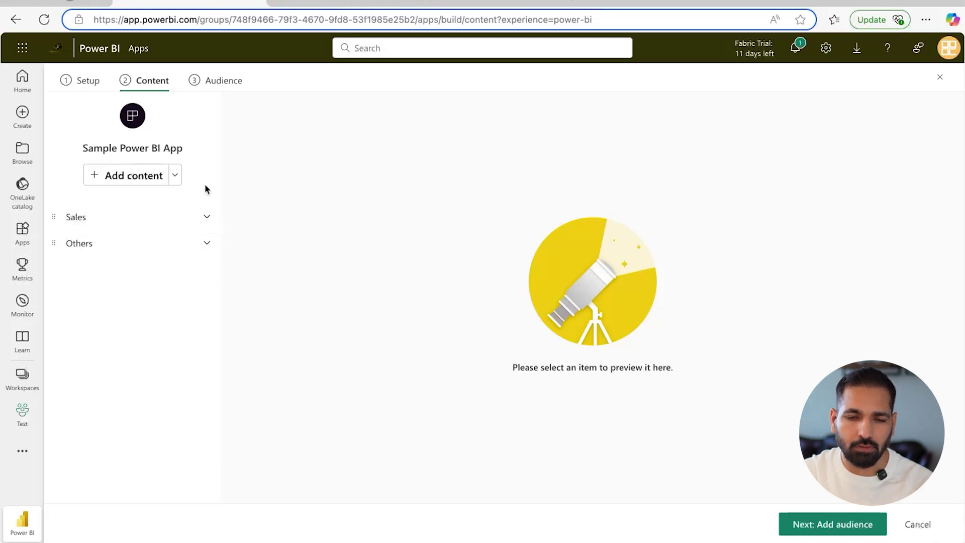
click(175, 175)
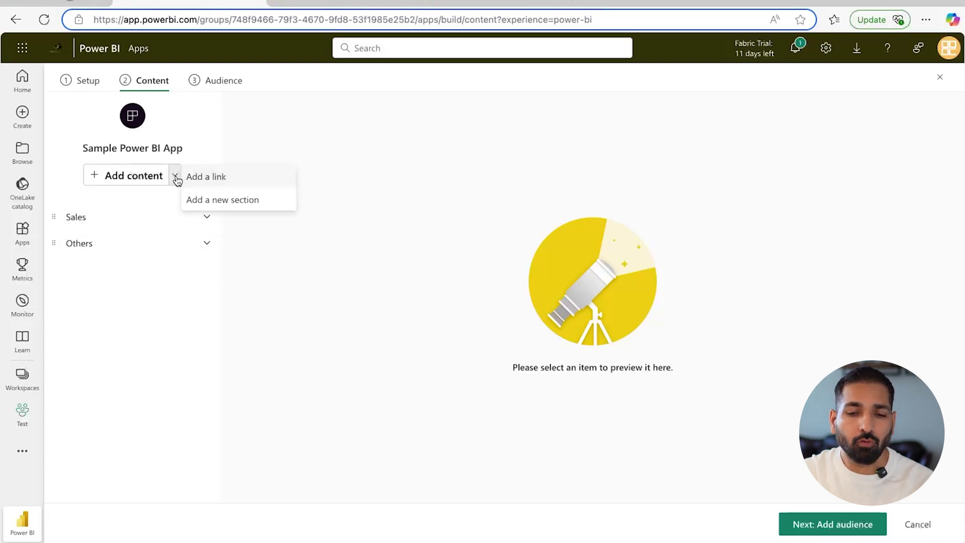
Add a third section named External Links
click(202, 200)
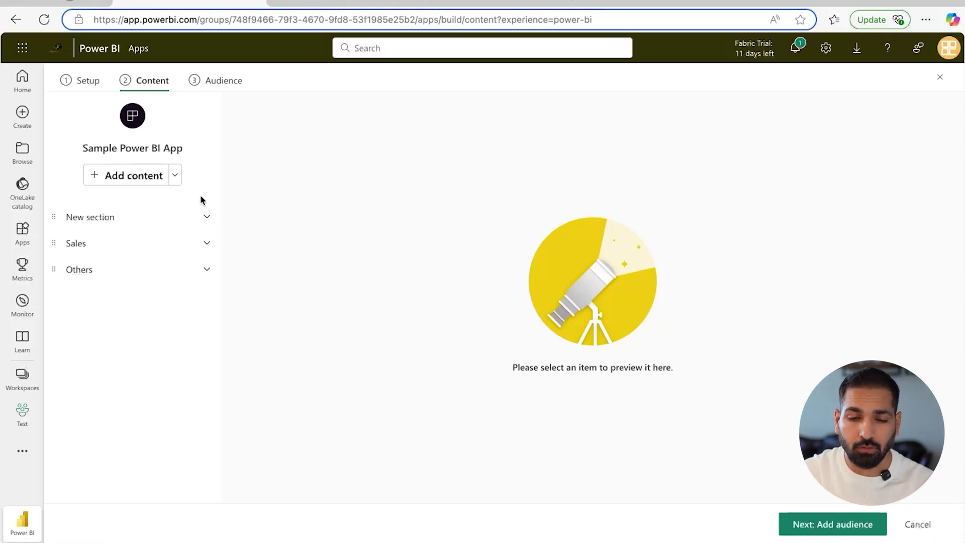
click(90, 216)
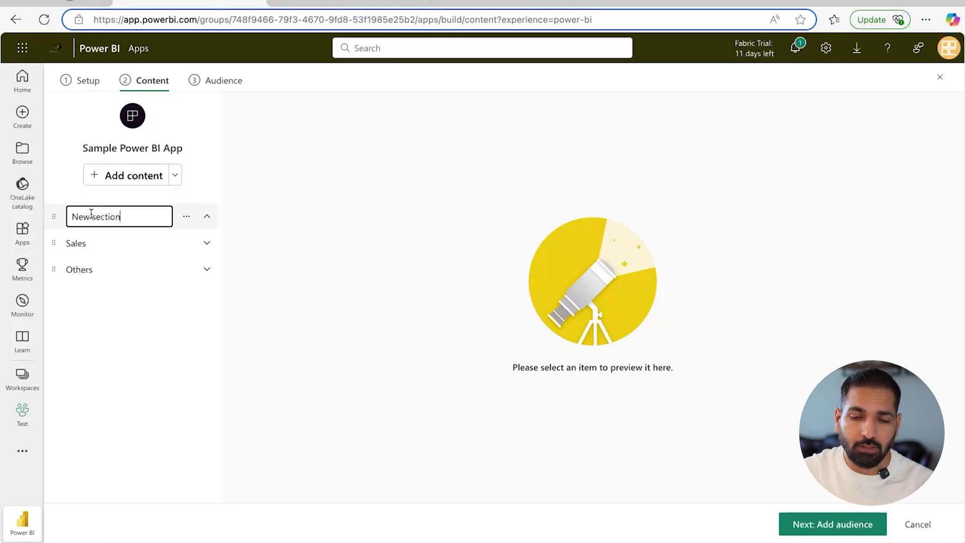
key(ctrl+a)
text(E)
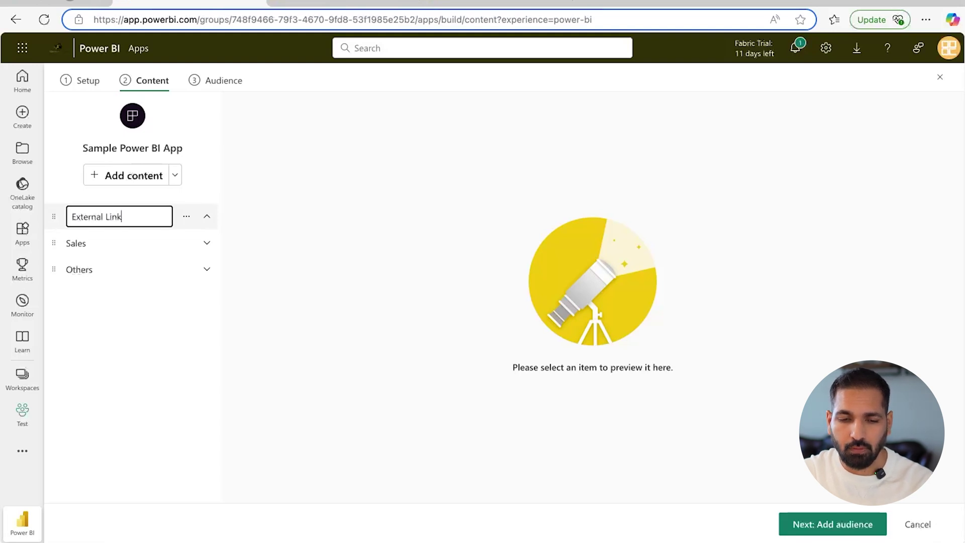
key(Return)
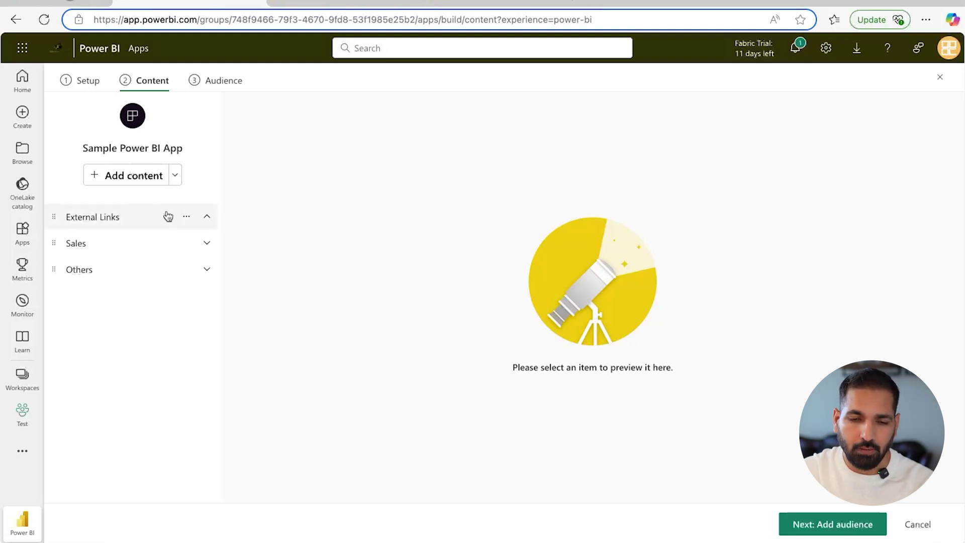
Add the 'BI Consulting Pro Website' link, opening in the content area, under External Links
click(175, 176)
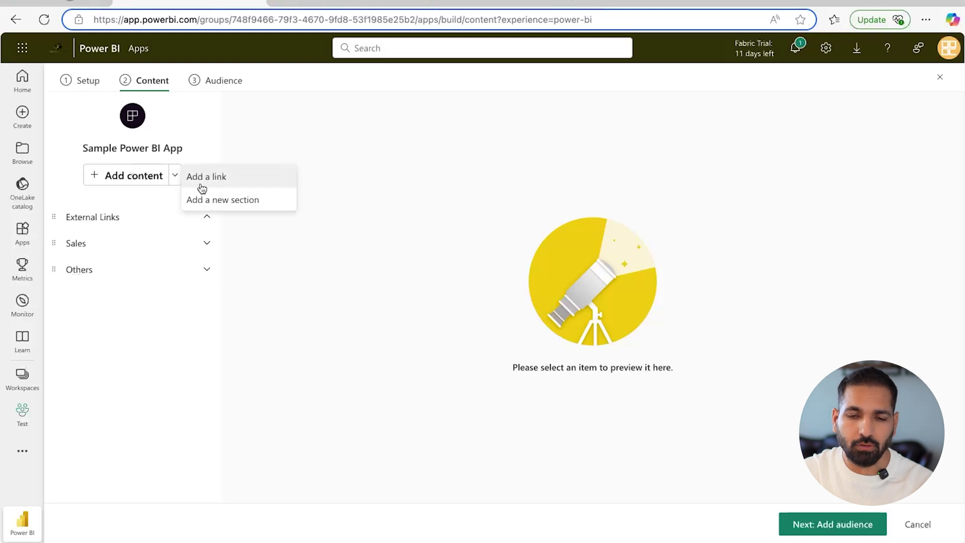
click(200, 180)
click(326, 191)
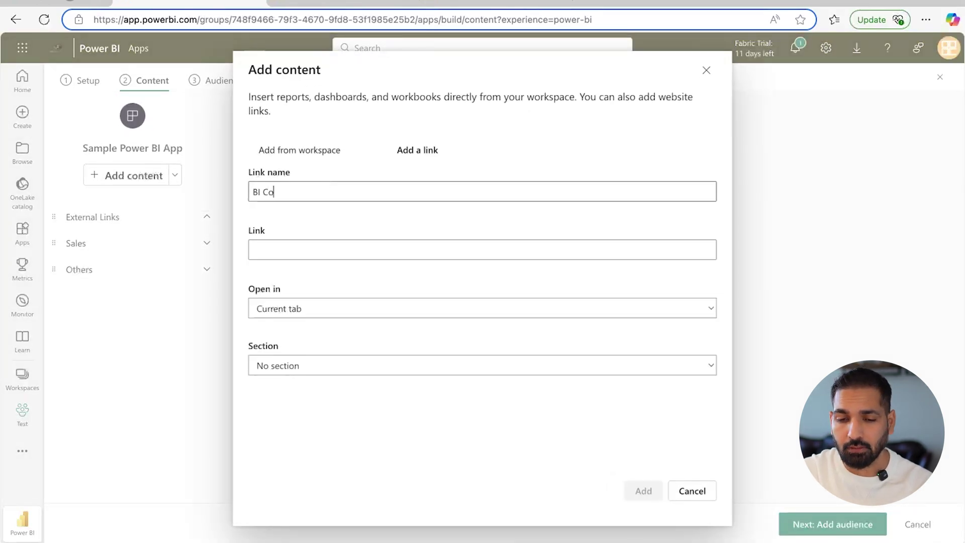
text(BI Consulting Pro Website)
click(306, 249)
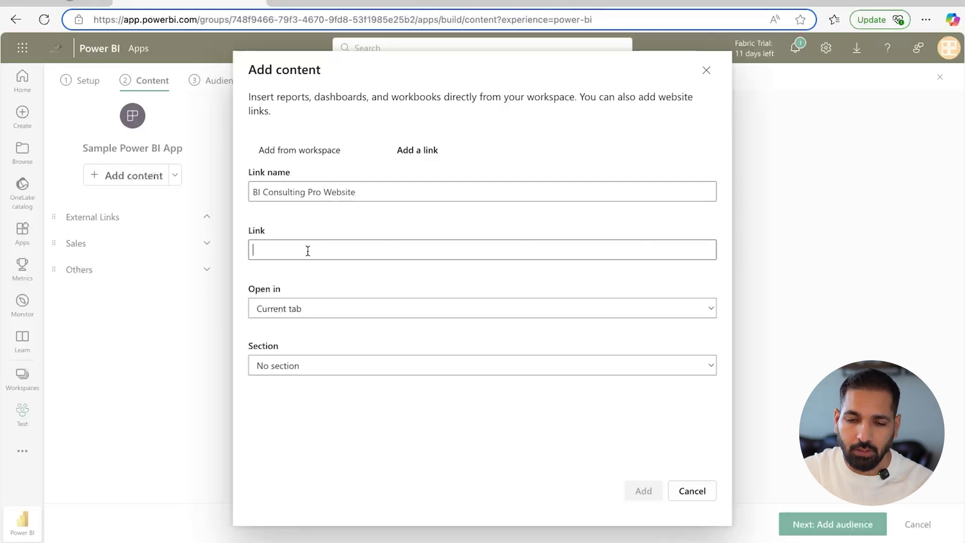
text(https://www.biconsultingpro.com)
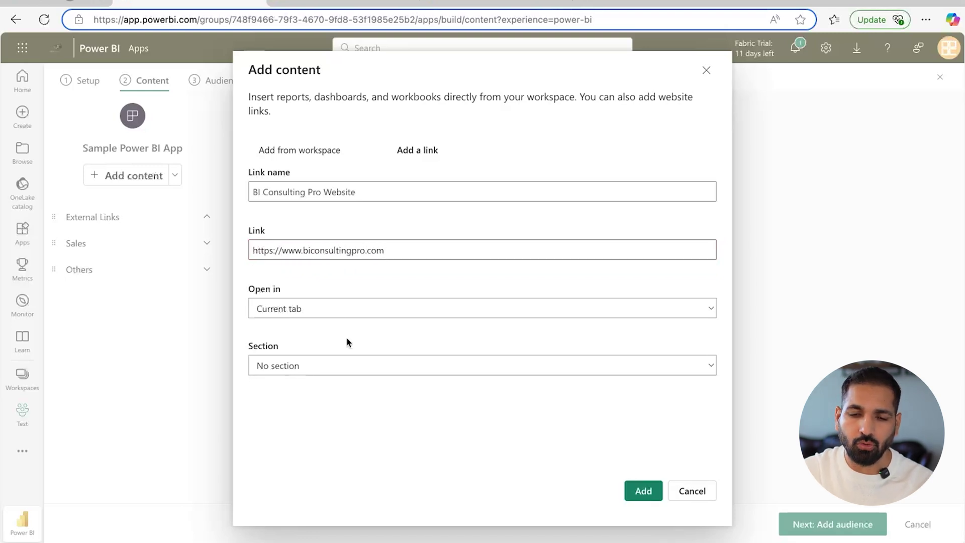
click(348, 307)
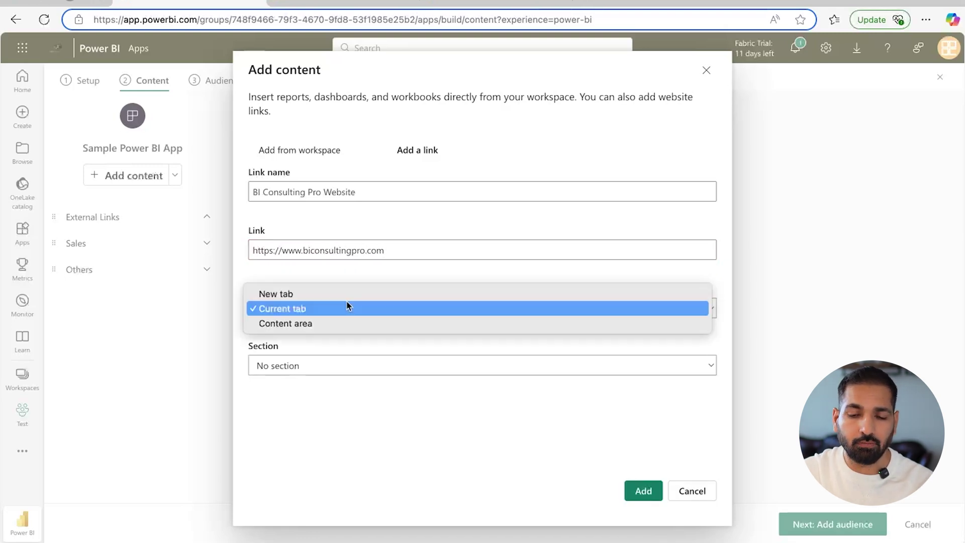
click(330, 322)
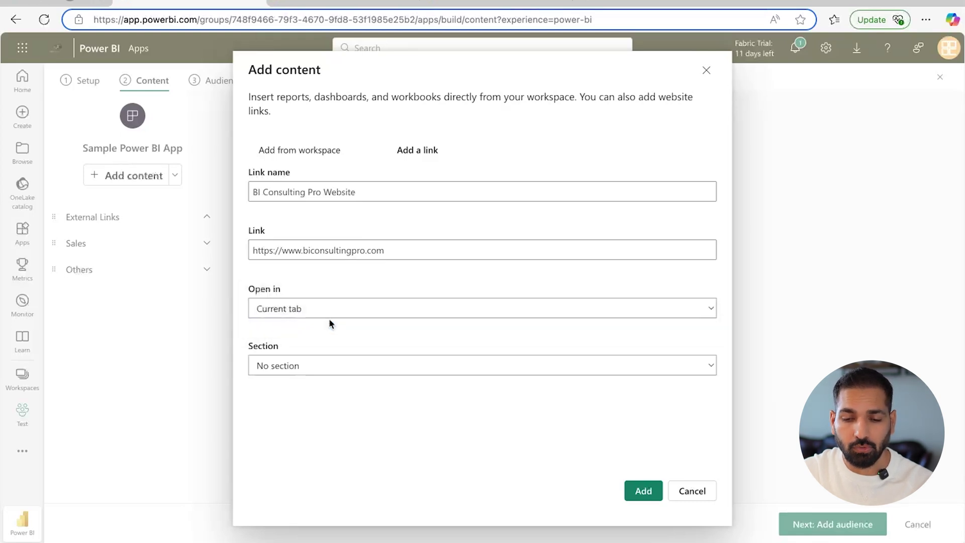
click(325, 364)
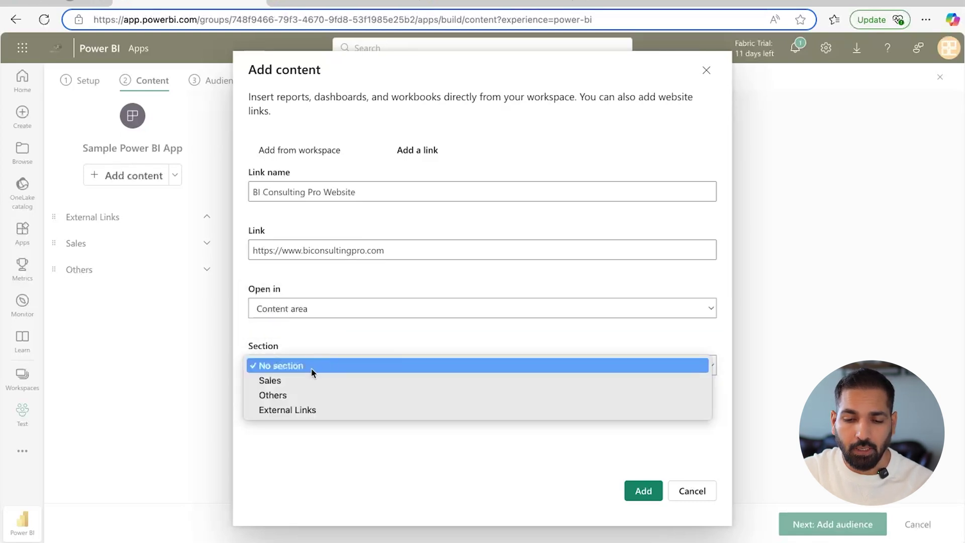
click(314, 412)
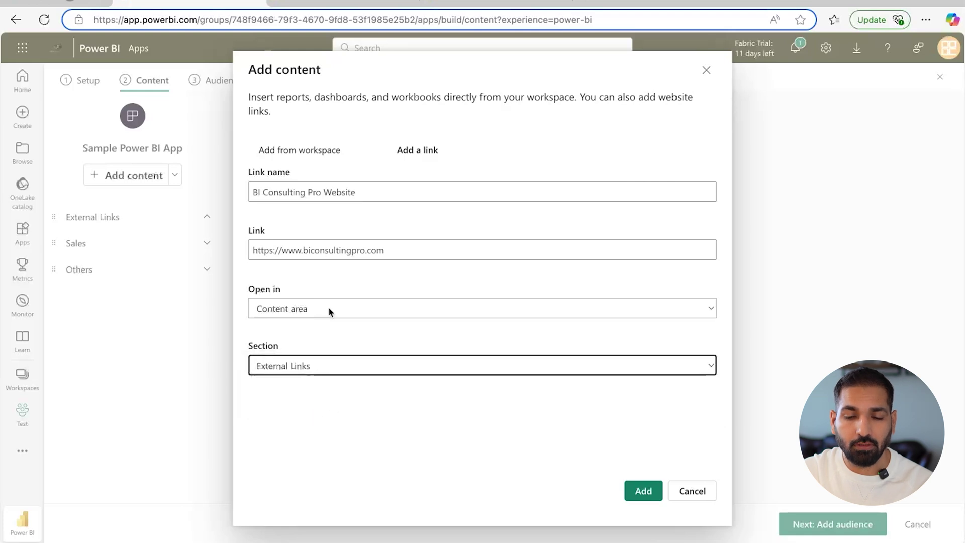
click(644, 488)
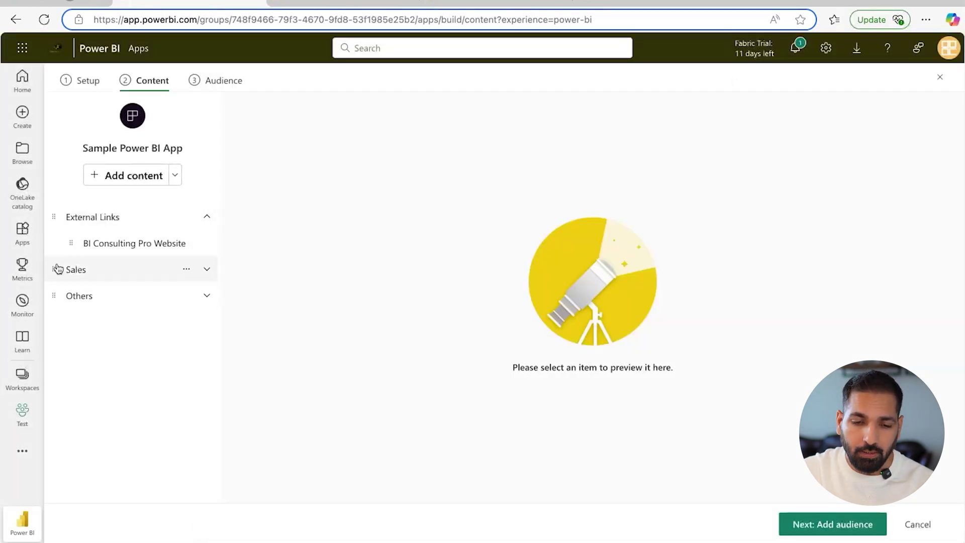
Move External Links below Sales and Others, then continue to the Audience step
drag(57, 223, 58, 291)
drag(58, 218, 63, 282)
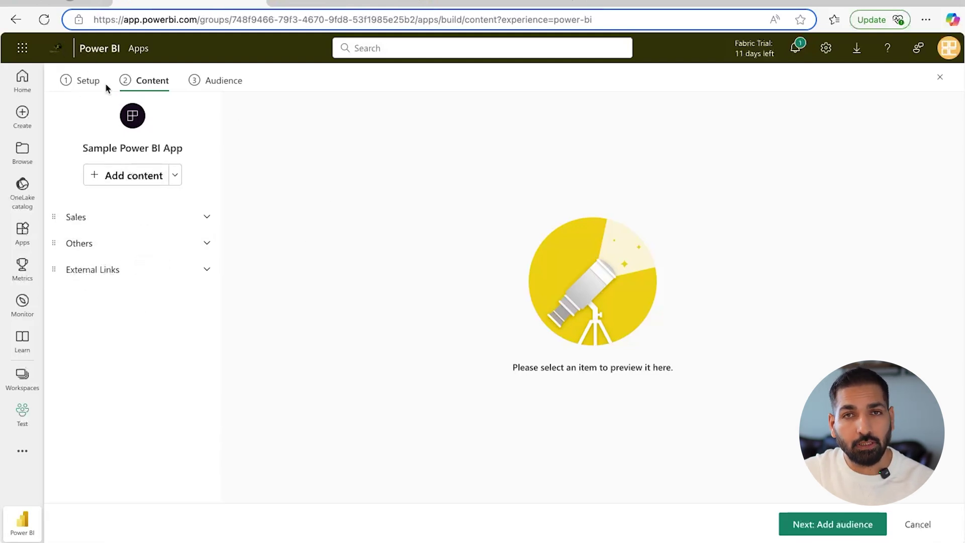
click(852, 525)
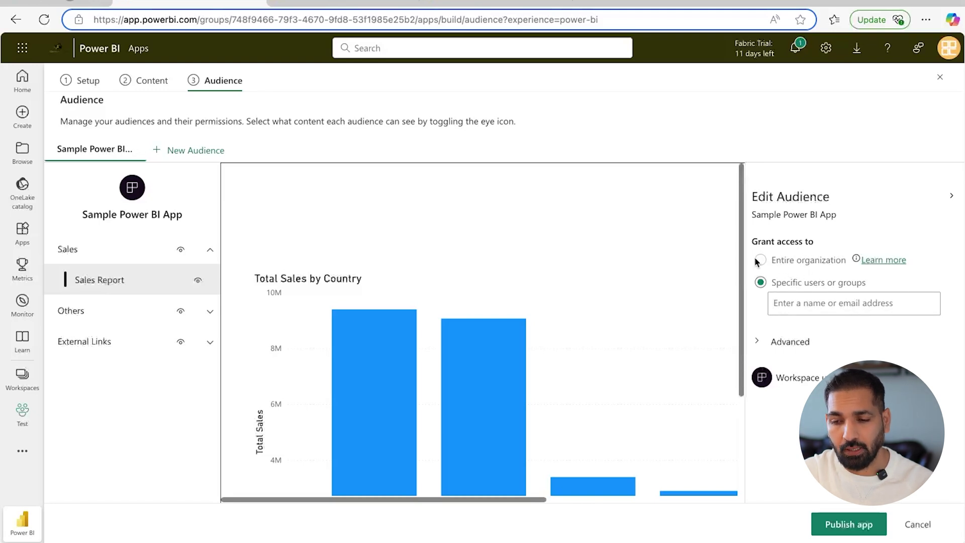
Grant the BI Consulting Pro group access using its e-mail address
click(794, 302)
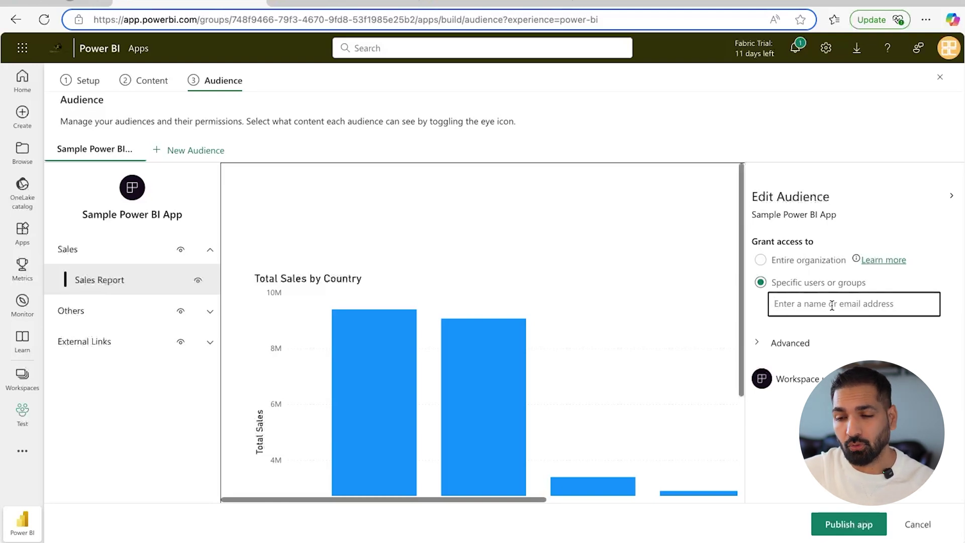
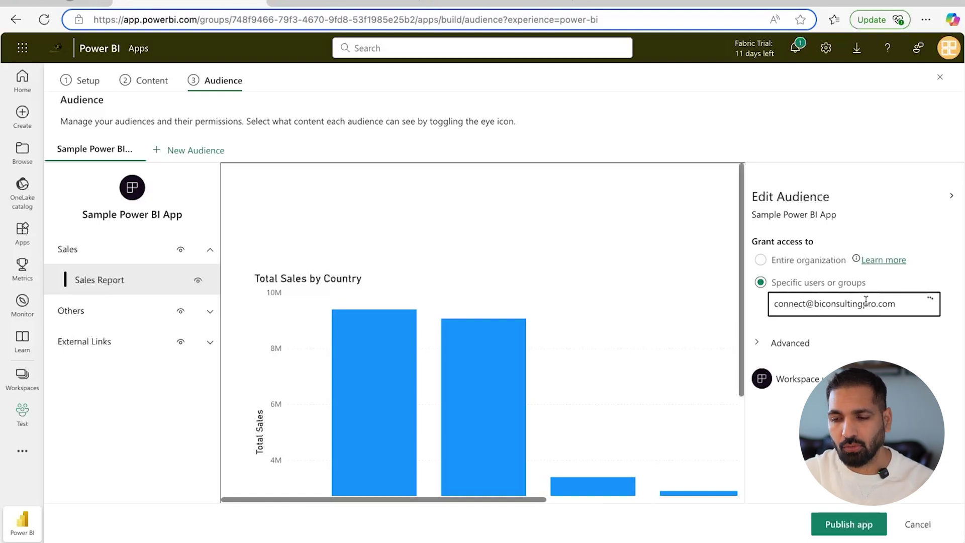
click(875, 333)
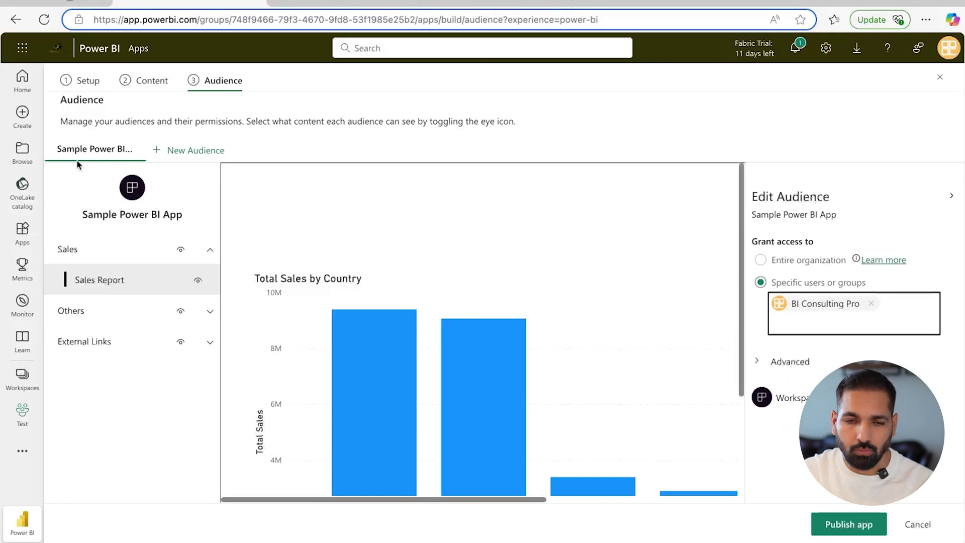
Rename the first audience to BCP
double_click(77, 150)
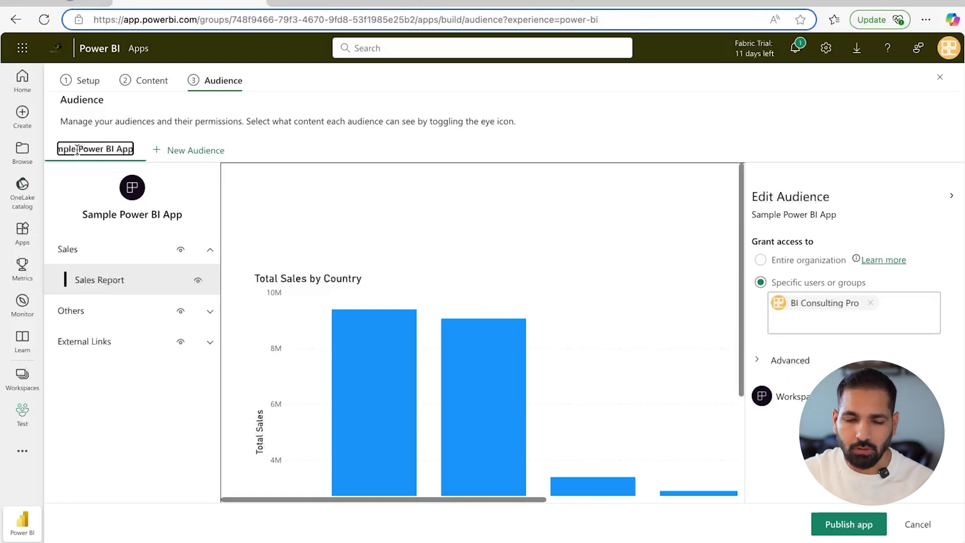
key(ctrl+a)
text(BCP)
key(Return)
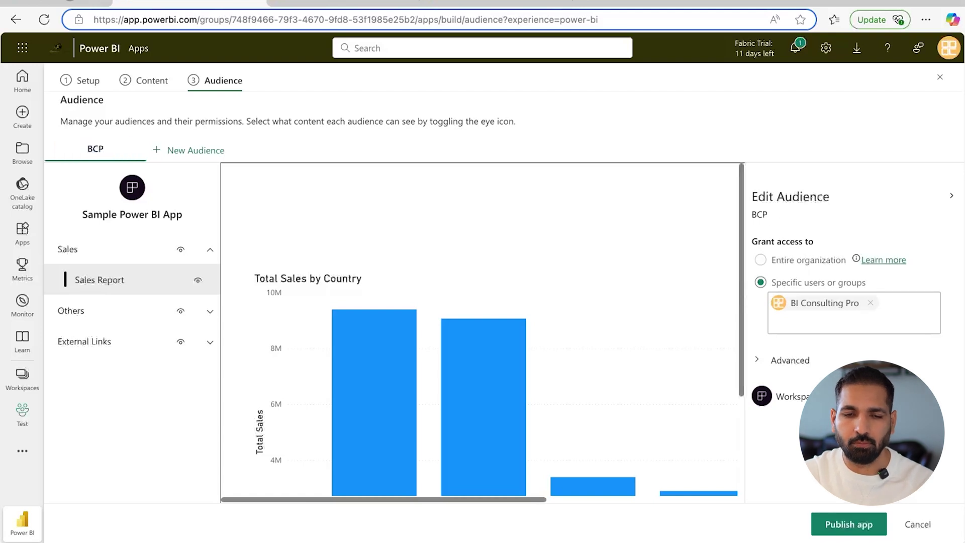
Create an audience named Others and hide the Sales section from it
click(199, 151)
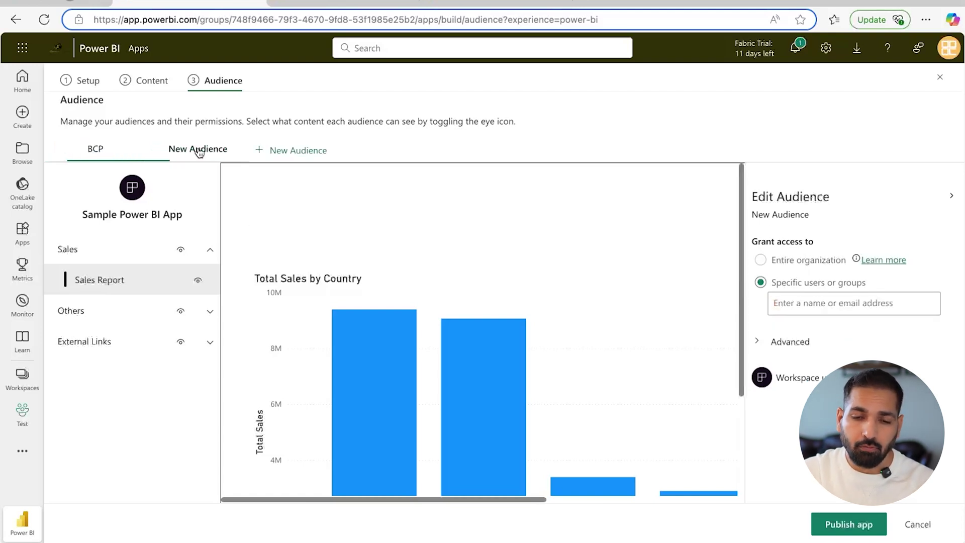
click(198, 148)
key(ctrl+a)
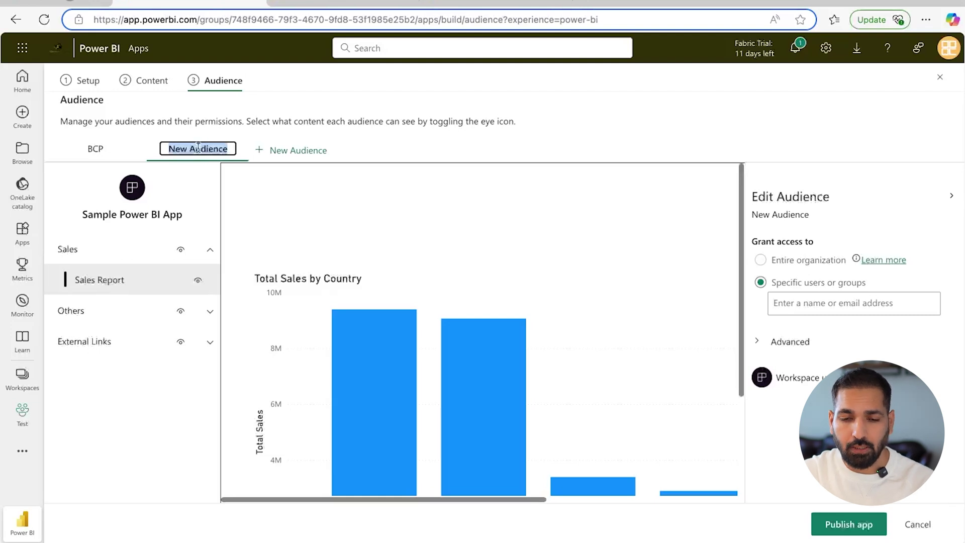
text(Others)
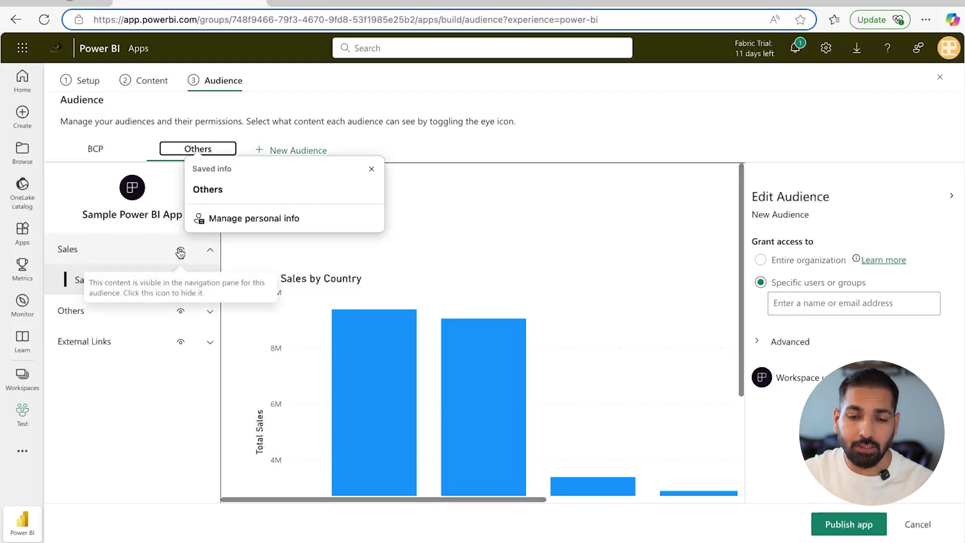
click(181, 251)
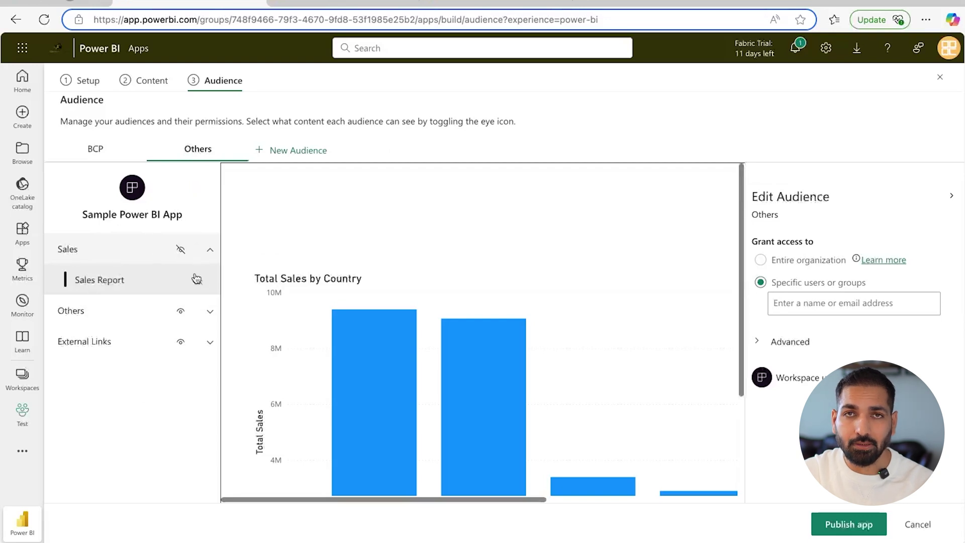
click(209, 253)
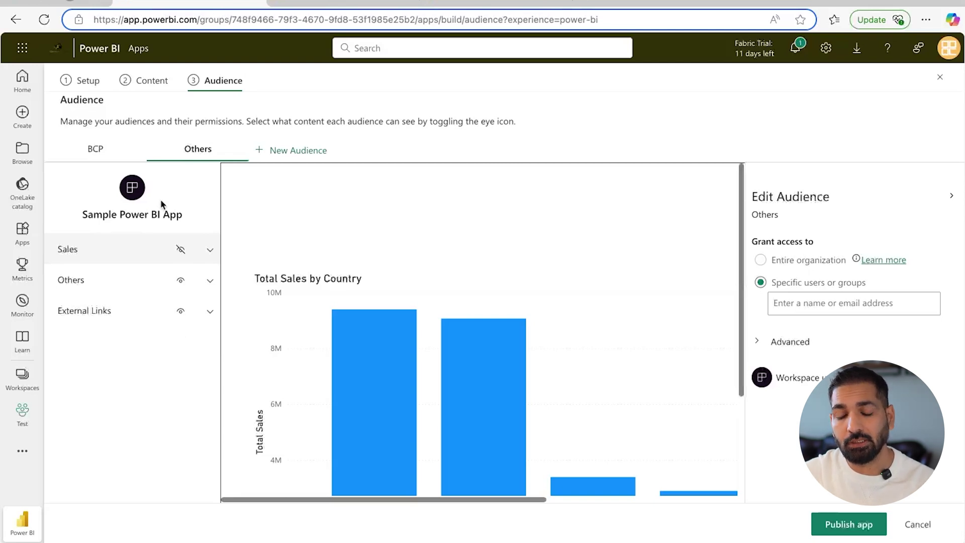
Publish the Sample Power BI App, copy its shareable link, and open the published app
click(838, 524)
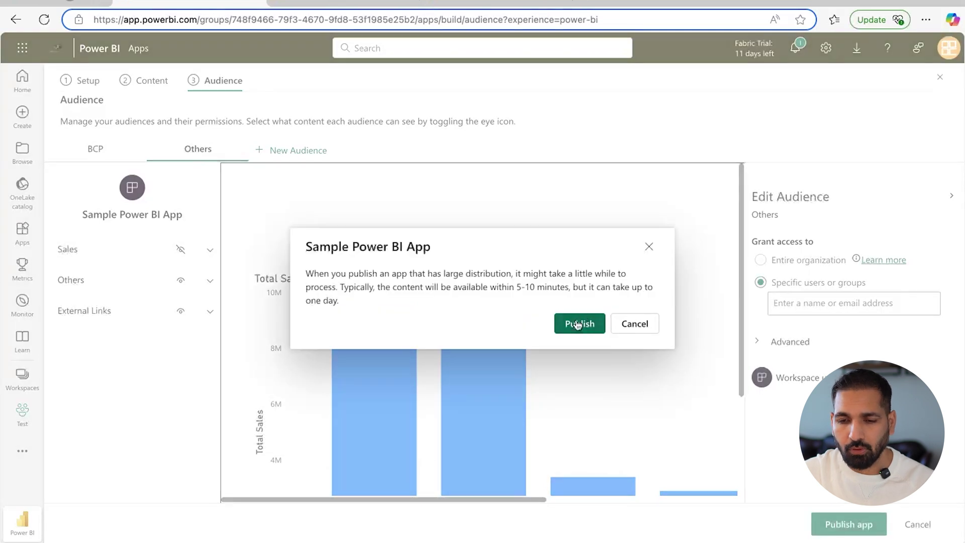
click(579, 323)
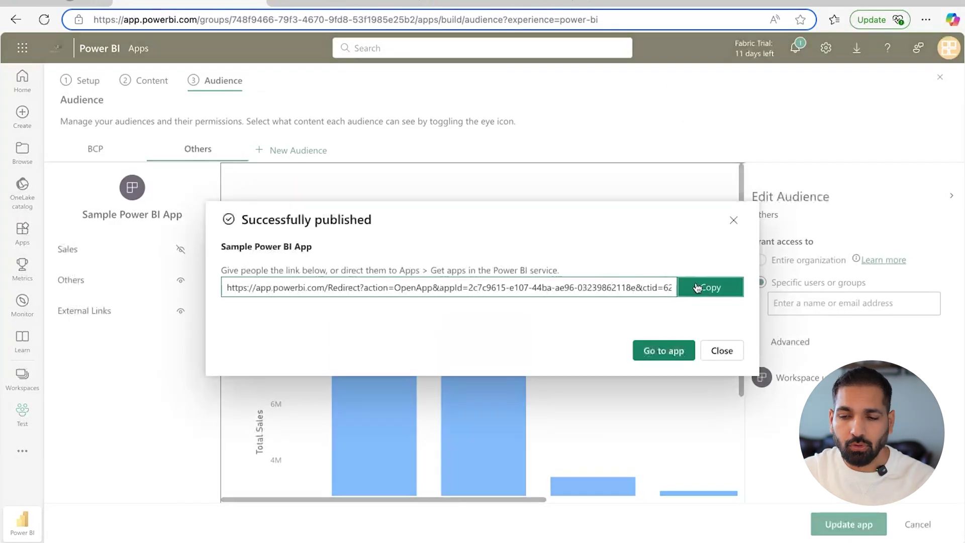
click(717, 285)
click(670, 351)
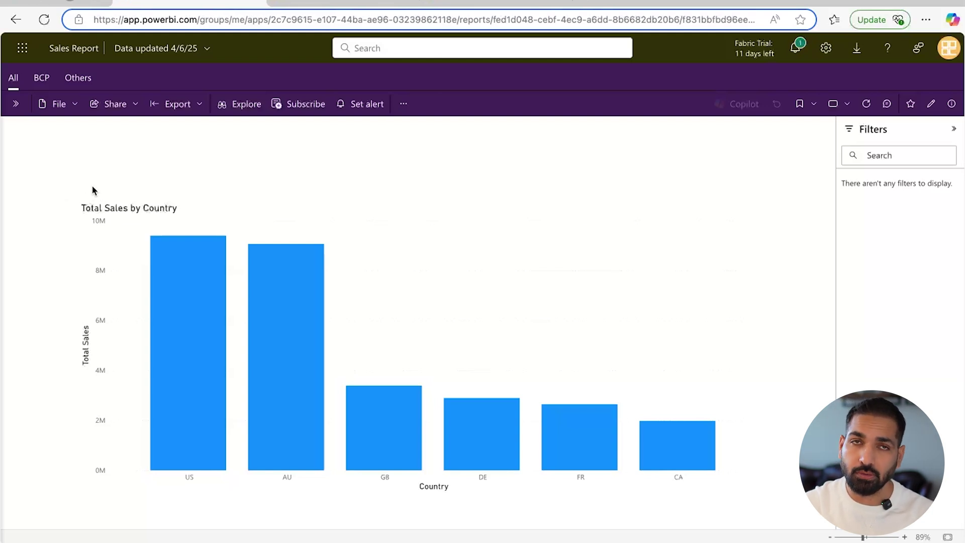
Preview the app as the BCP audience, then as Others, dismissing the model loading error
click(42, 82)
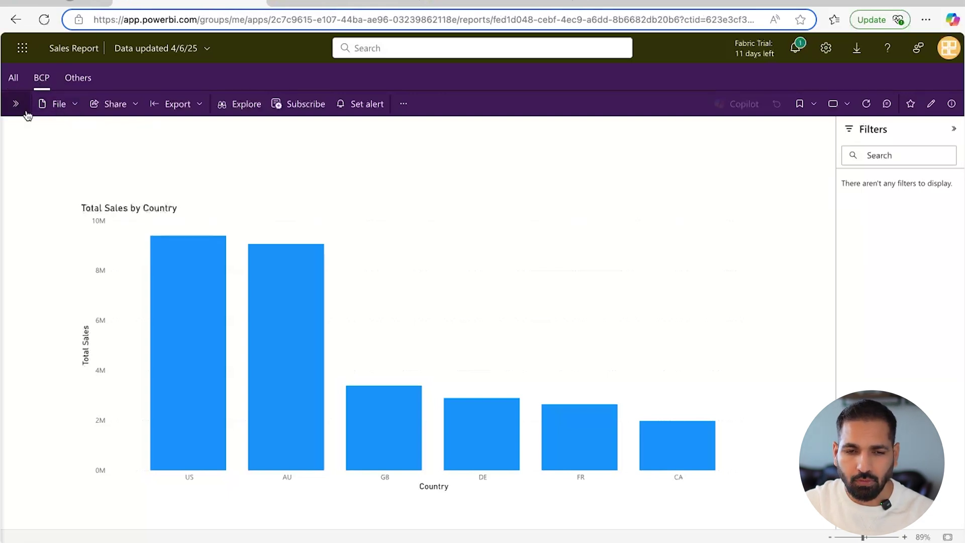
click(17, 104)
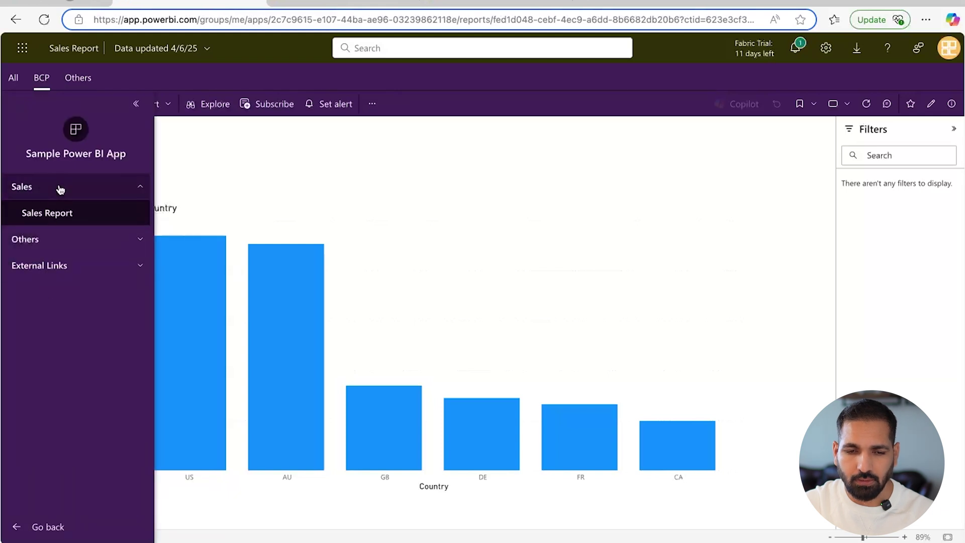
click(83, 80)
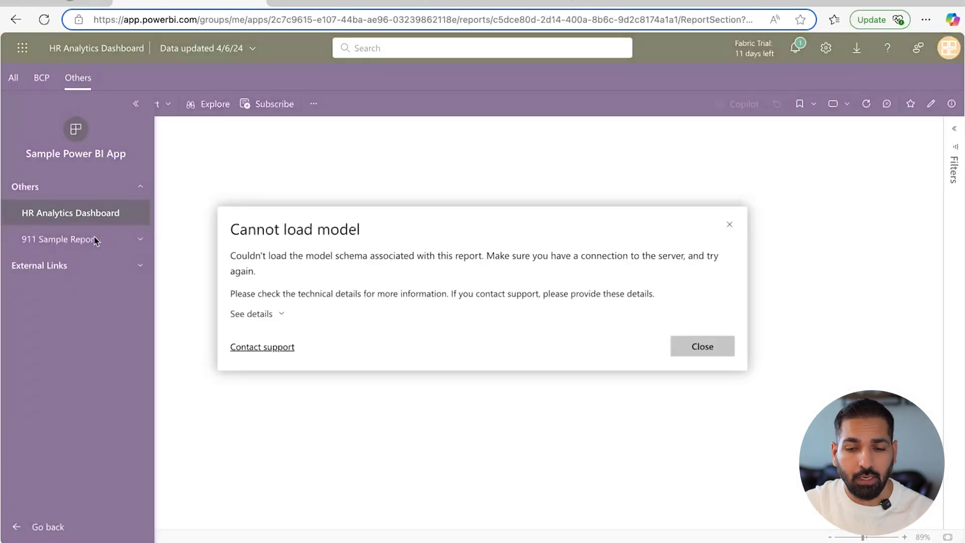
key(Escape)
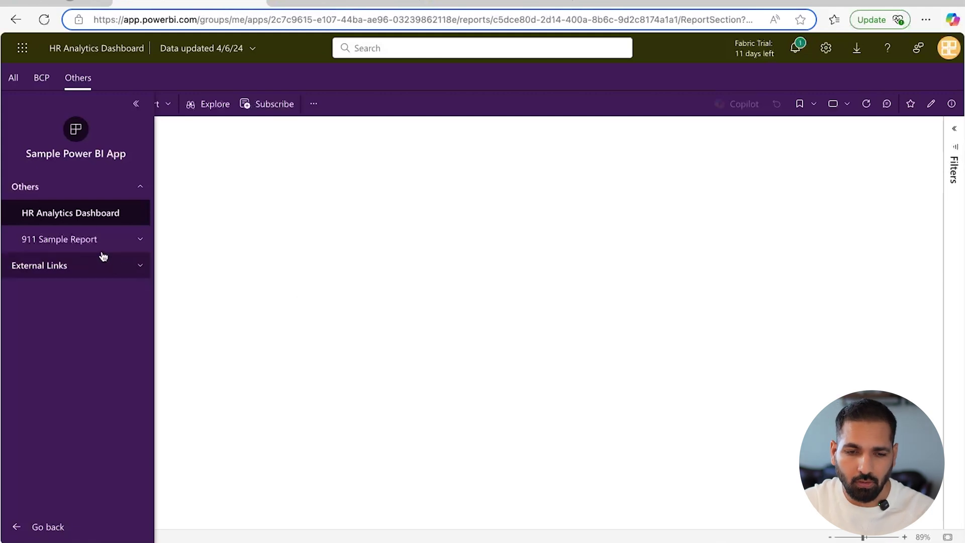
Open the 911 Sample Report and expand the External Links section in the navigation
click(86, 240)
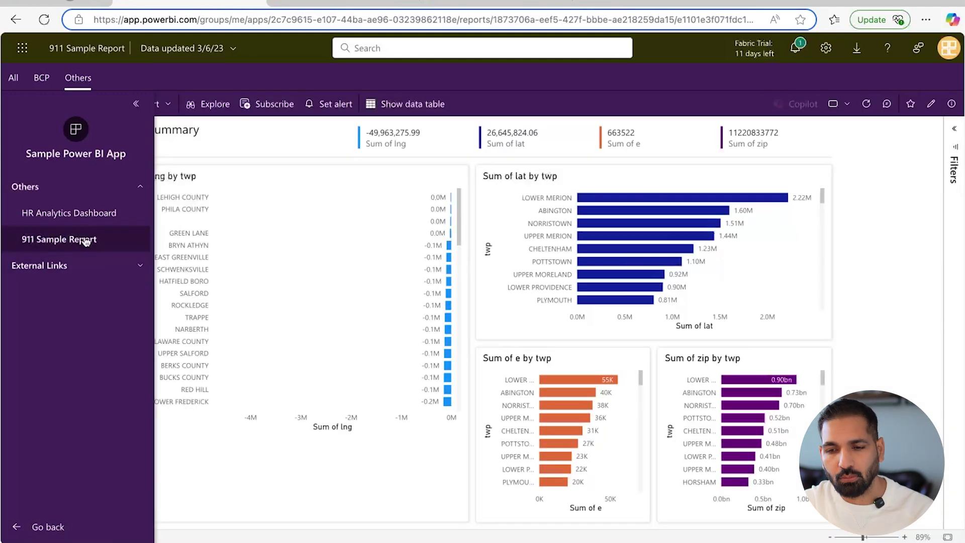
click(135, 104)
click(17, 104)
click(56, 265)
Open the embedded BI Consulting Pro Website and browse its Vlogs page of Python and SQL videos
click(62, 293)
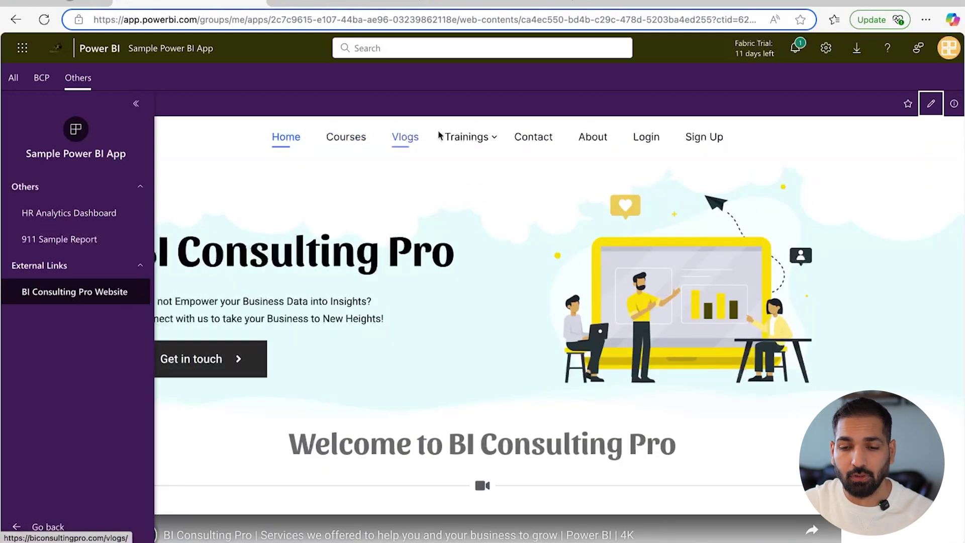
mouse_move(452, 136)
click(405, 136)
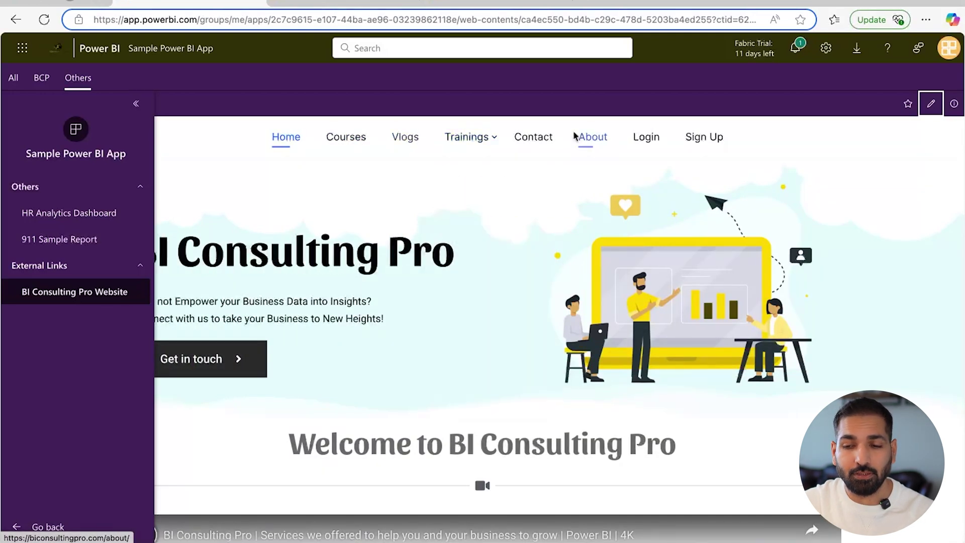
scroll(476, 345, down, 7)
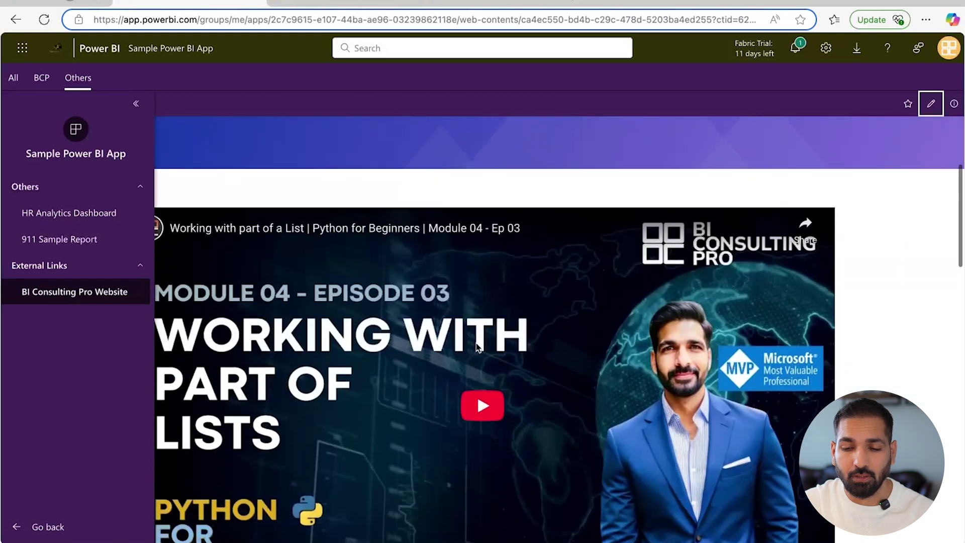
scroll(477, 346, down, 10)
scroll(478, 347, up, 8)
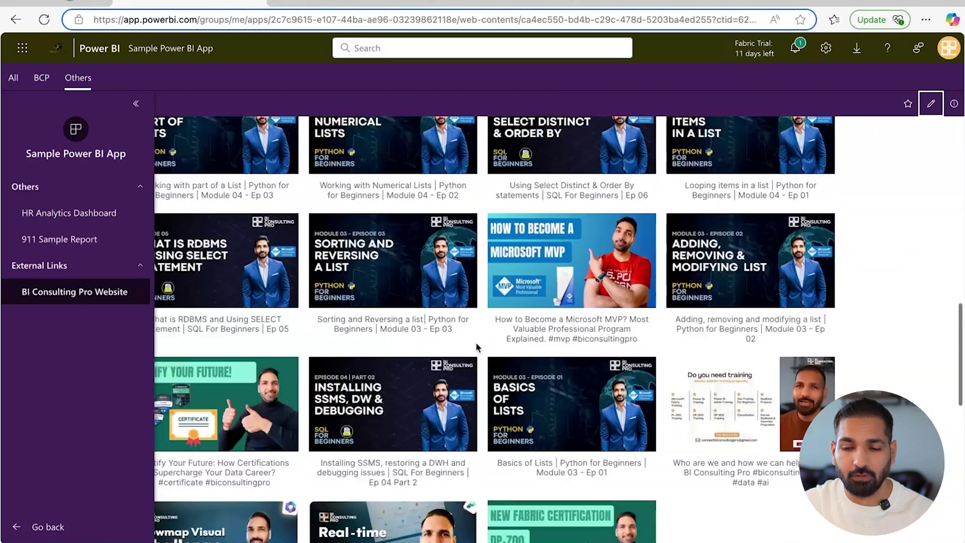